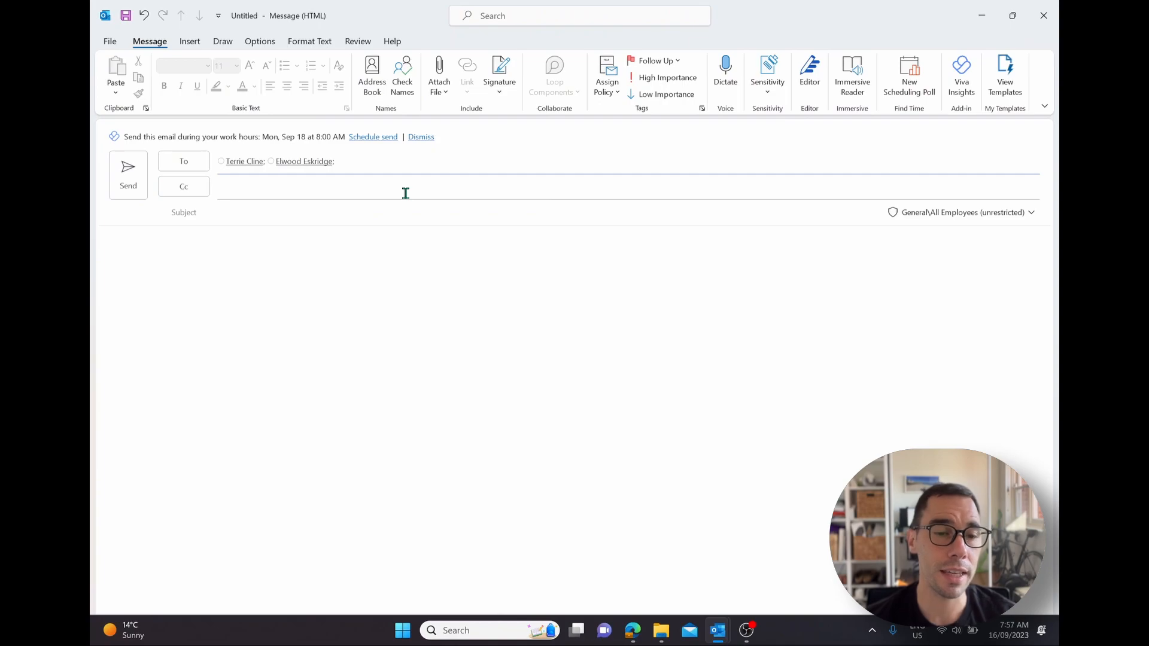
# Add the suggested outlook.com contact as the third To recipient of the new message
pyautogui.click(369, 164)
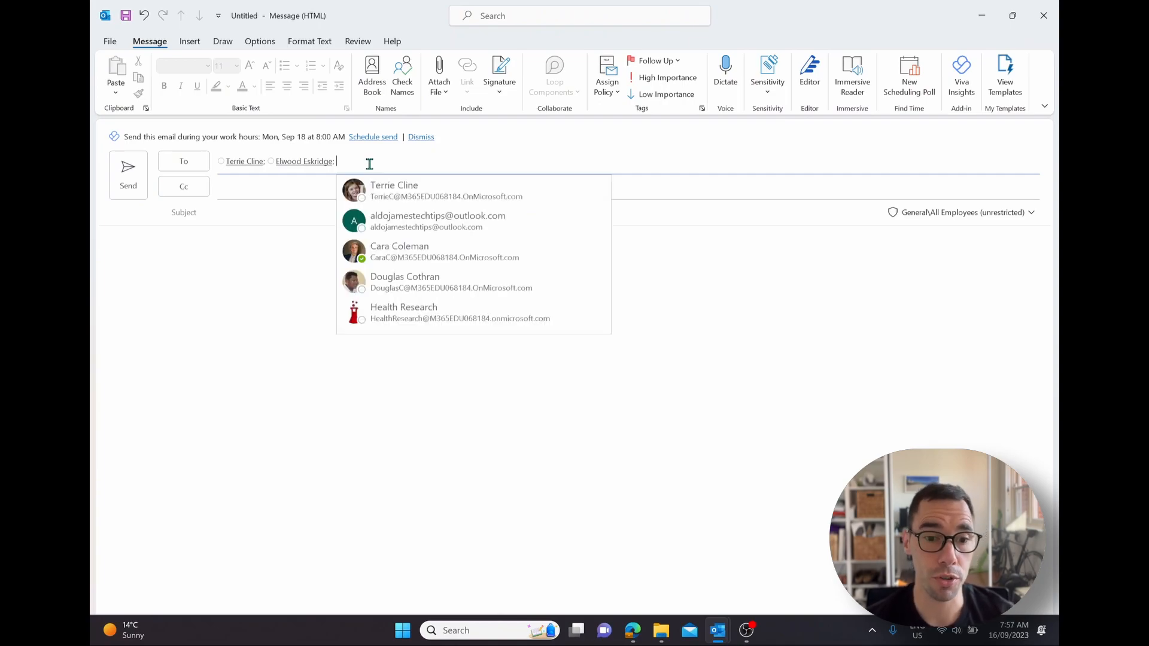
pyautogui.write('aldo')
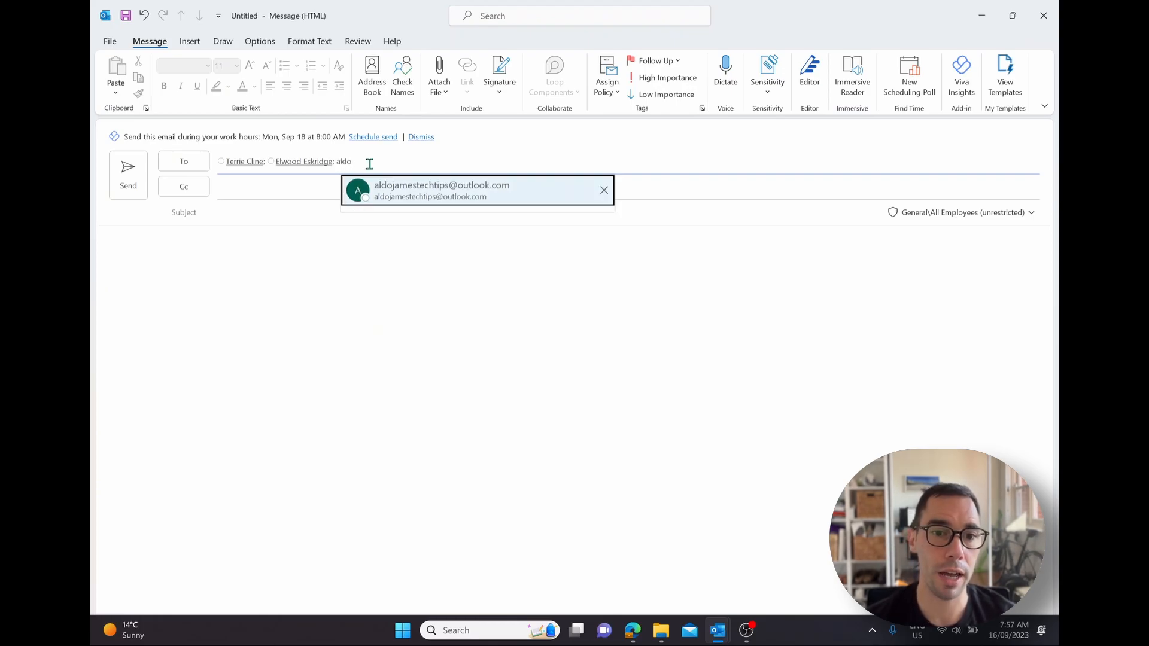
pyautogui.click(457, 196)
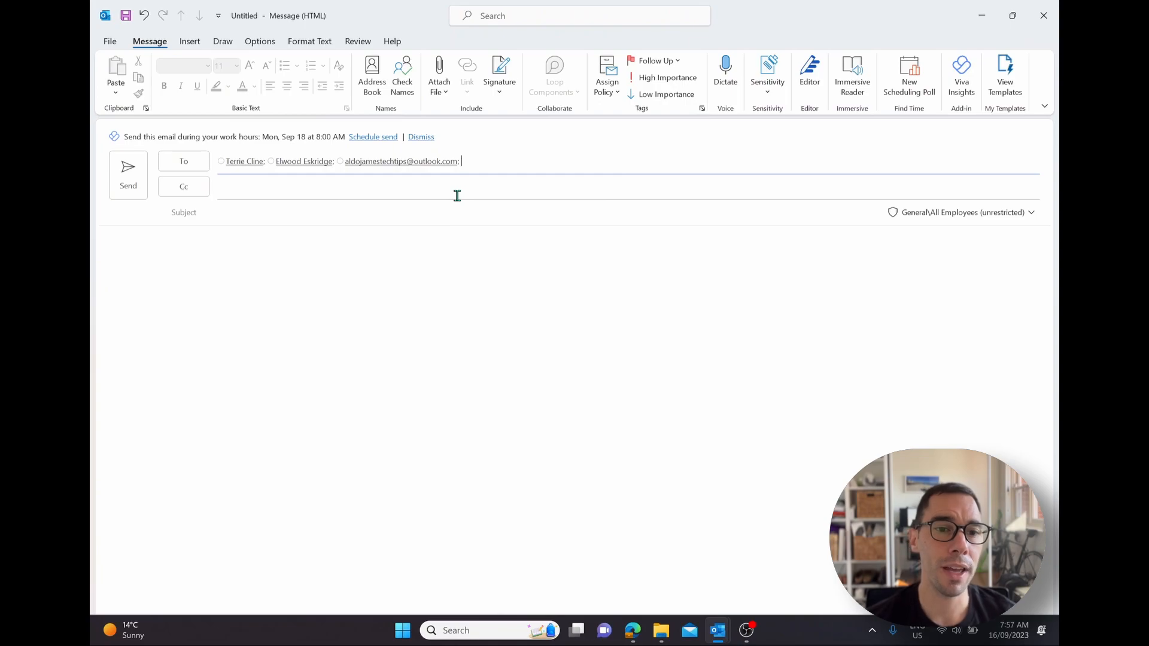
pyautogui.moveTo(259, 162)
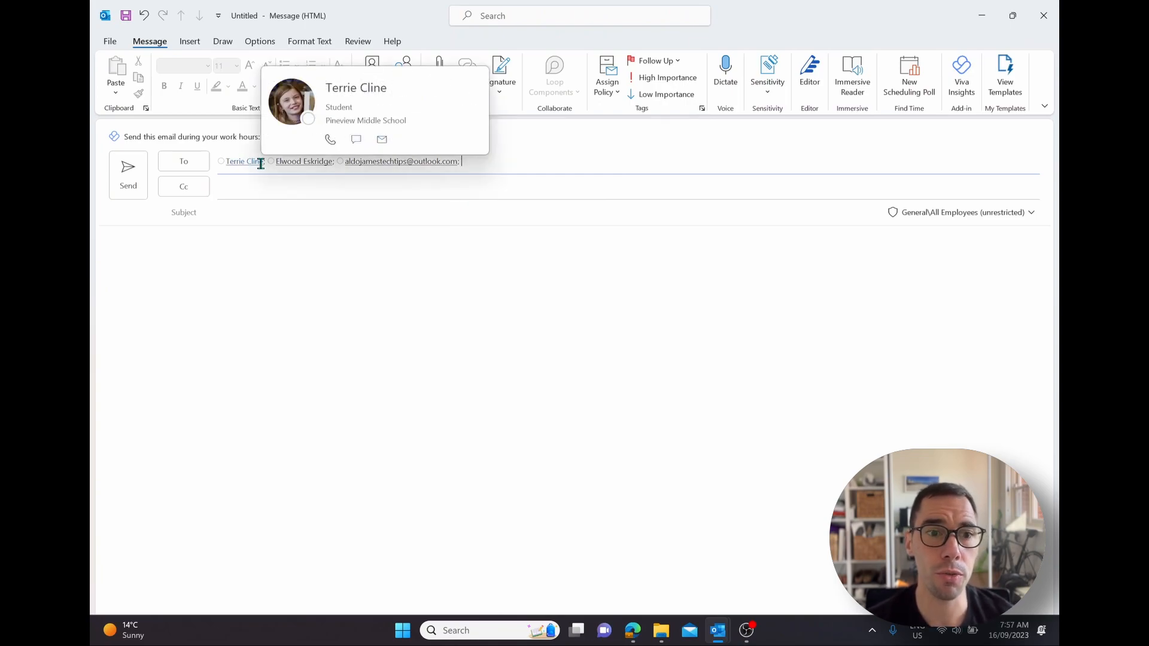
pyautogui.click(563, 269)
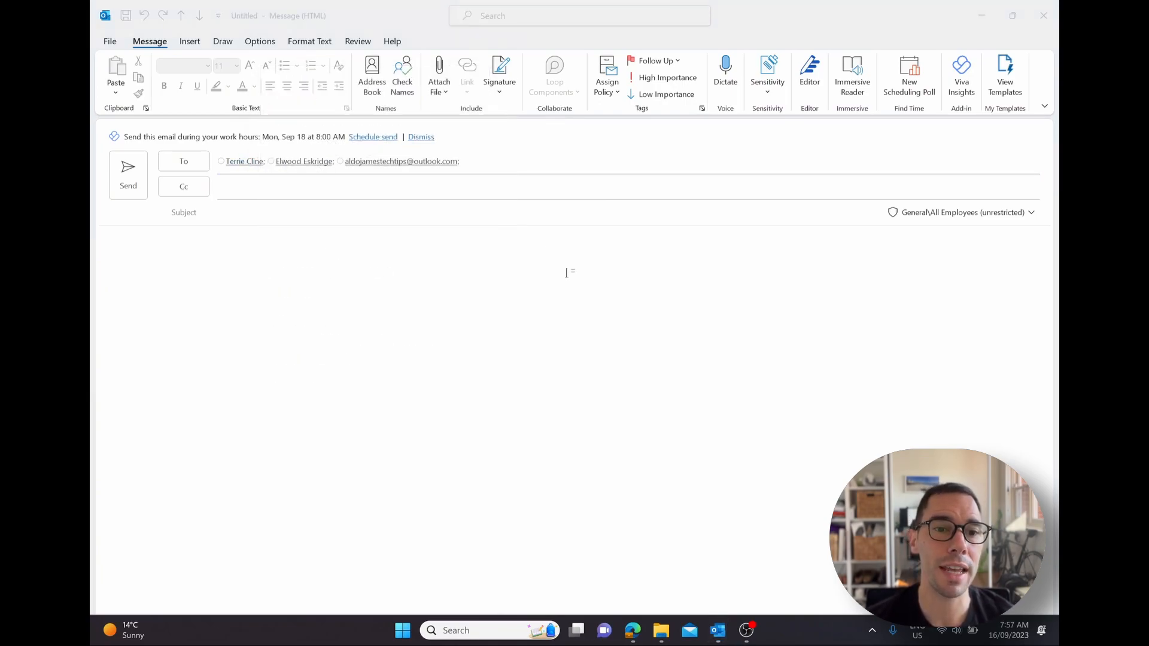
pyautogui.moveTo(421, 161)
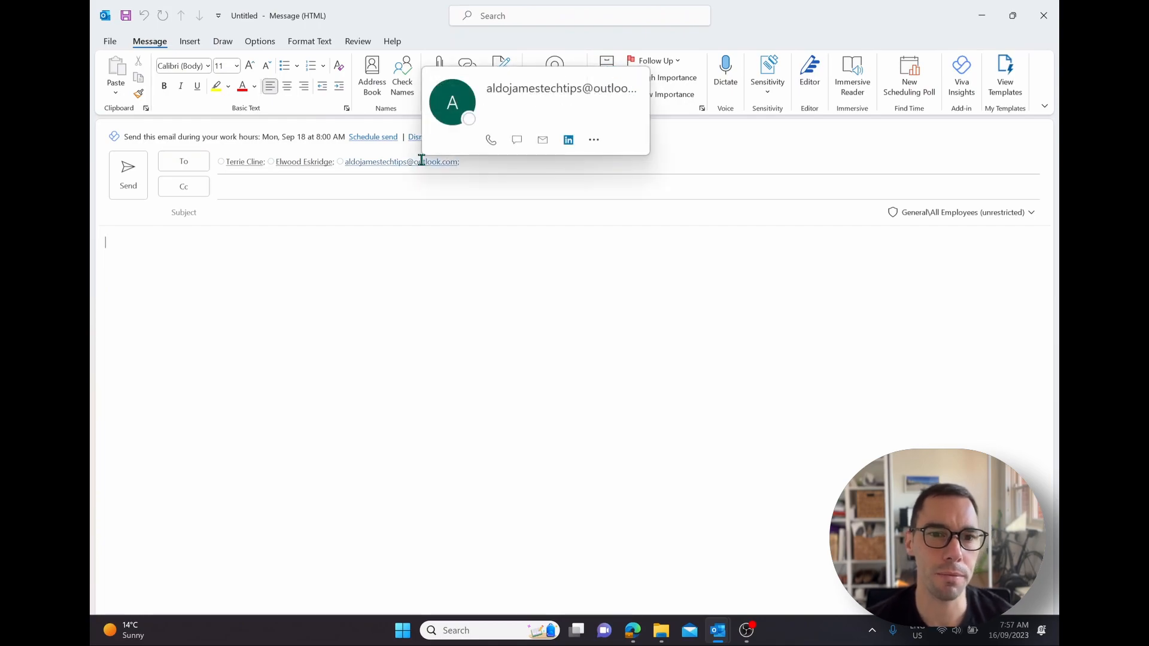
pyautogui.click(579, 163)
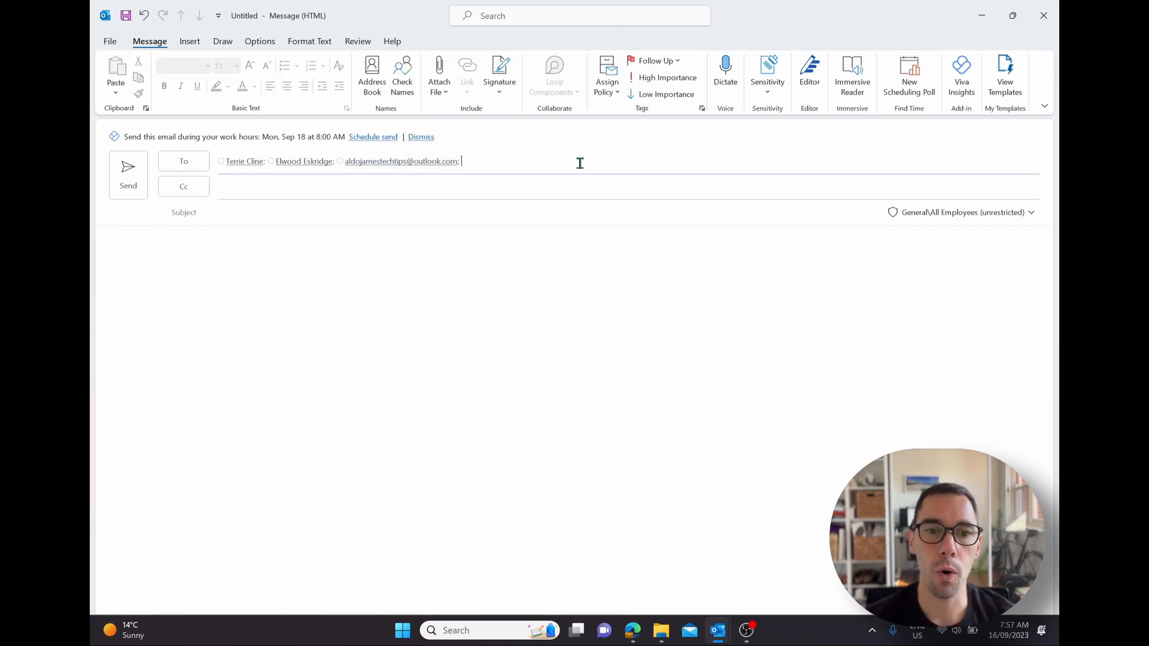
pyautogui.click(915, 415)
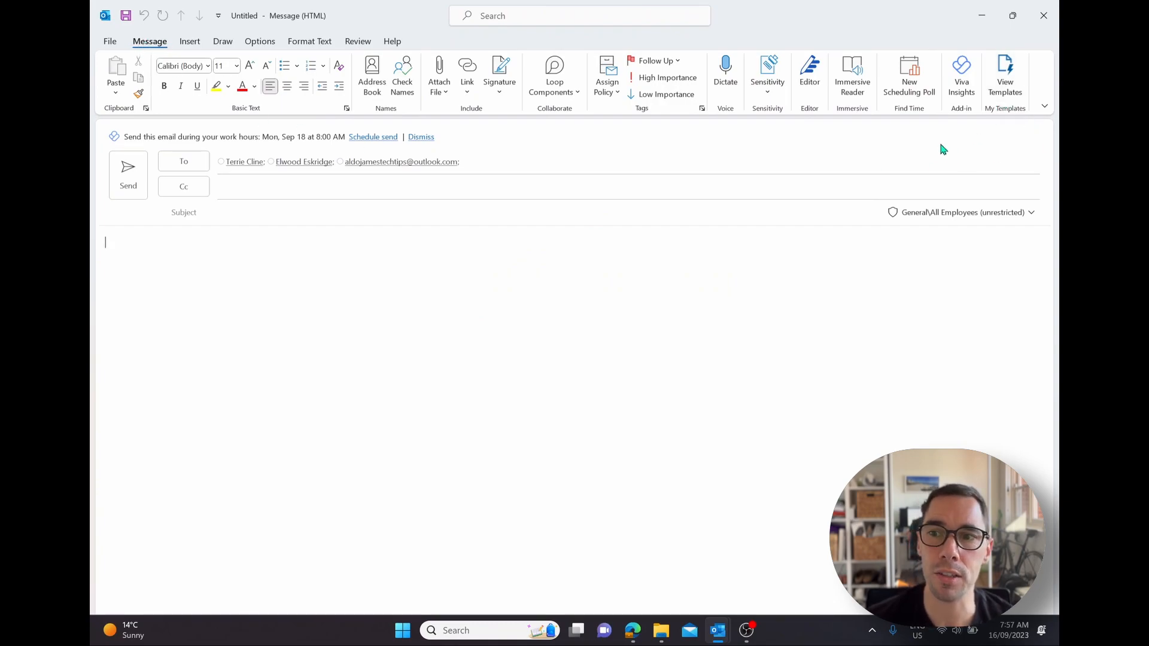
# Start a new scheduling poll for the message and move its date to 18/09/2023
pyautogui.click(909, 88)
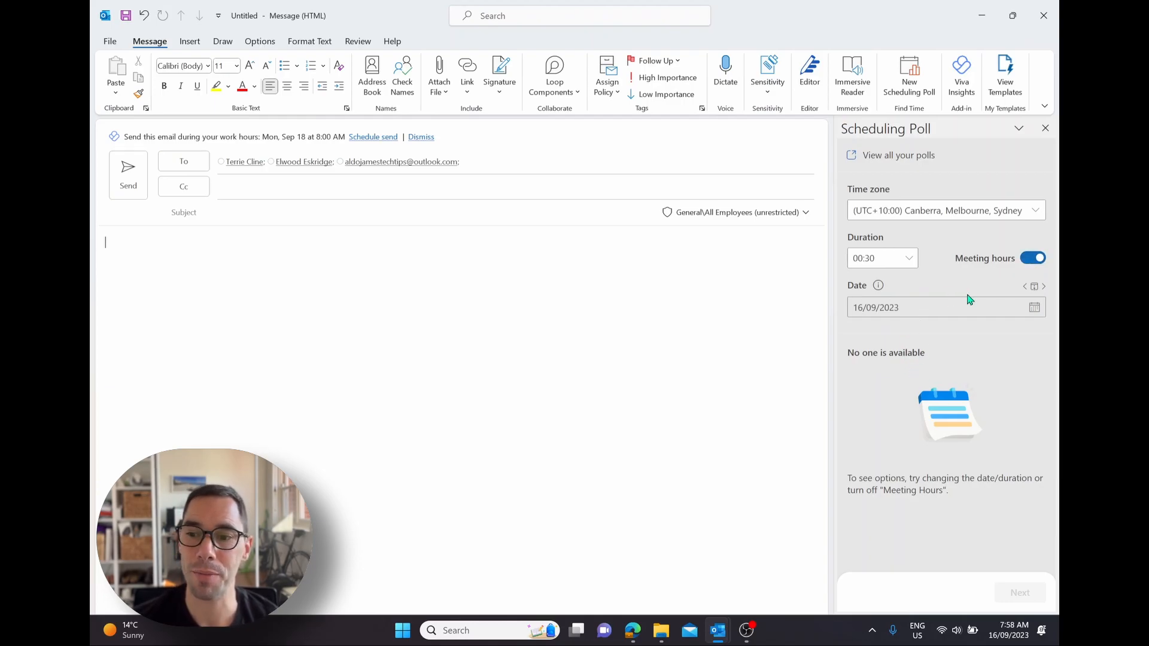
pyautogui.click(1044, 288)
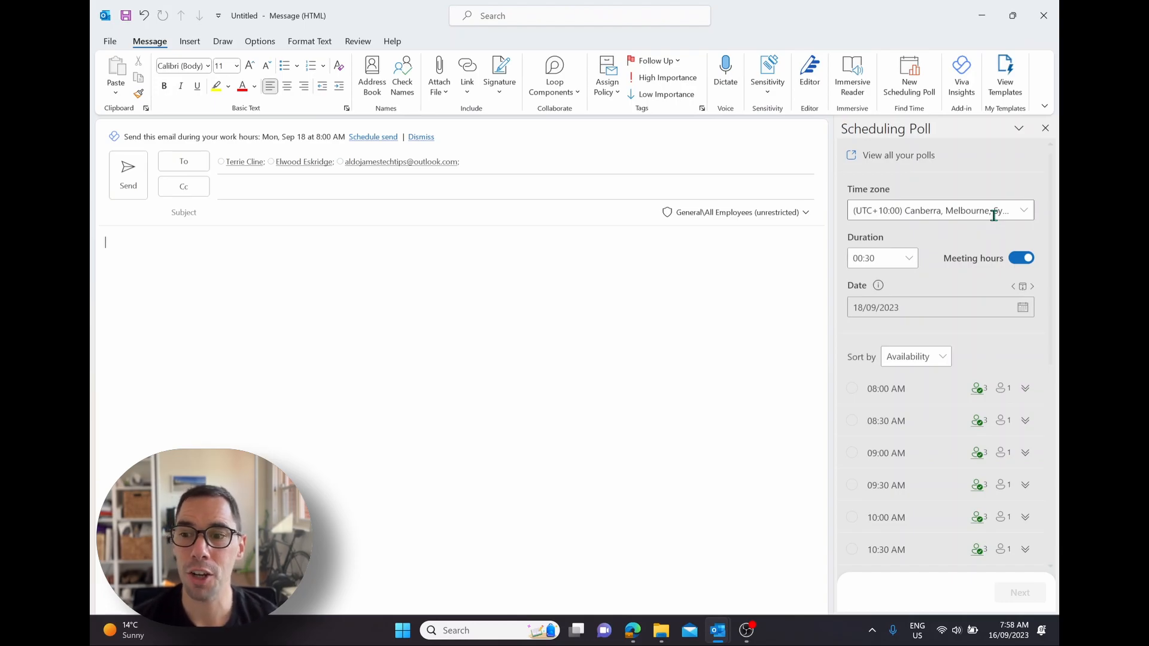
pyautogui.click(910, 260)
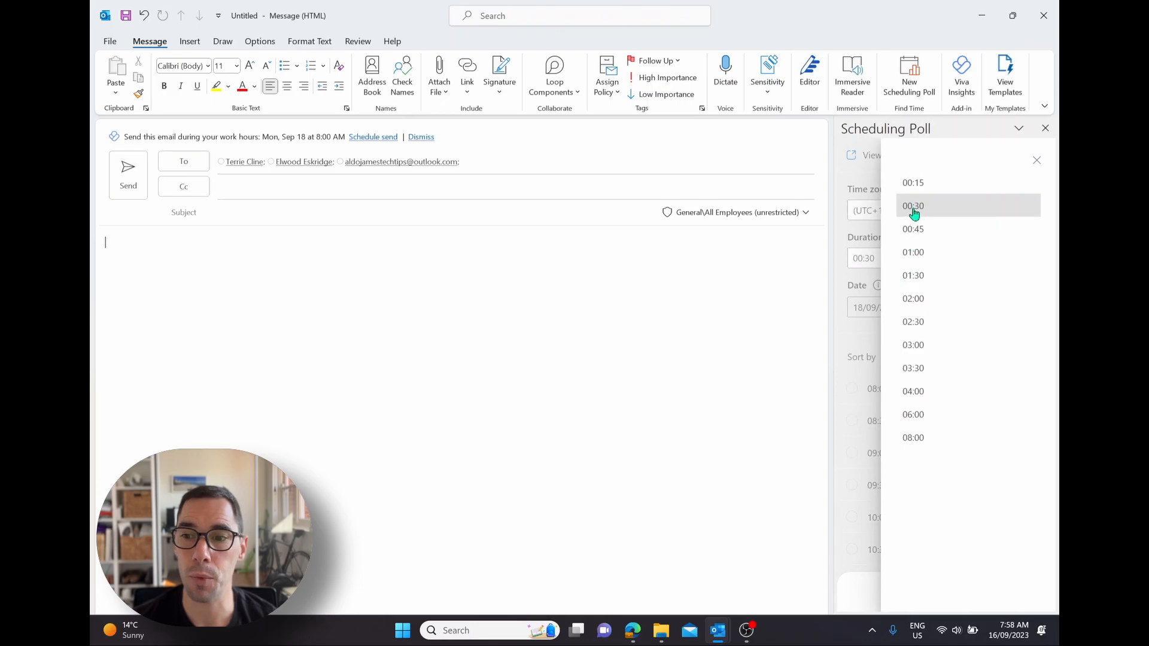
pyautogui.click(843, 281)
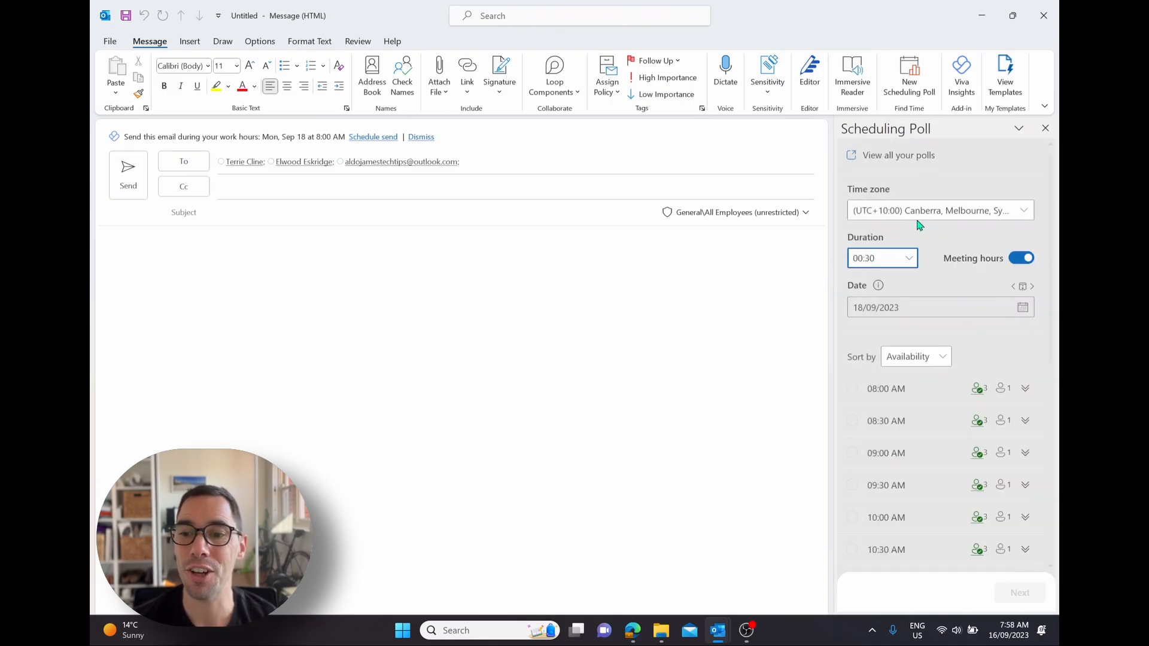
pyautogui.scroll(-2, 965, 337)
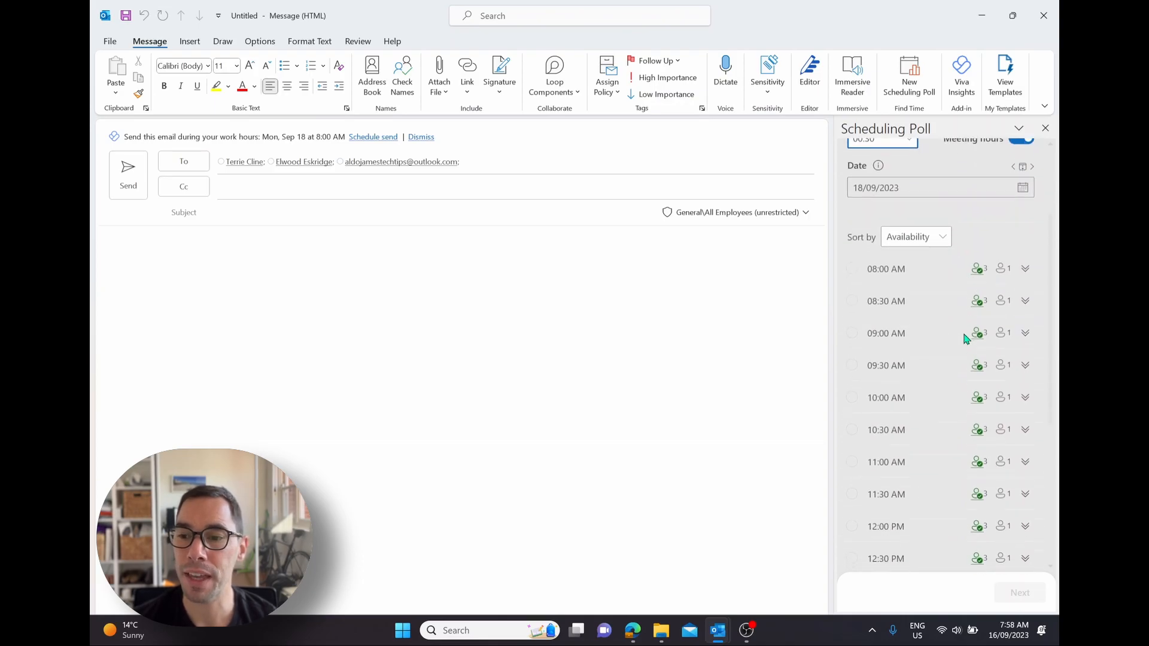
pyautogui.click(1032, 156)
pyautogui.click(1032, 156)
pyautogui.click(1022, 158)
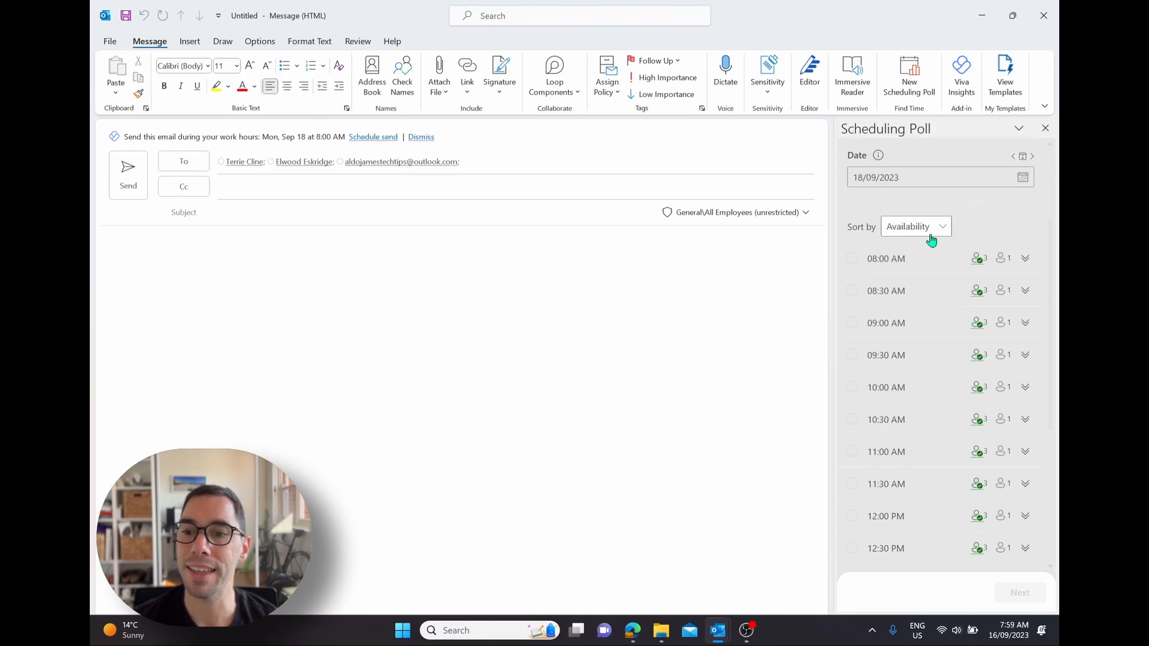
# Try sorting the poll's time slots by Time, and return the sorting to Availability
pyautogui.click(925, 231)
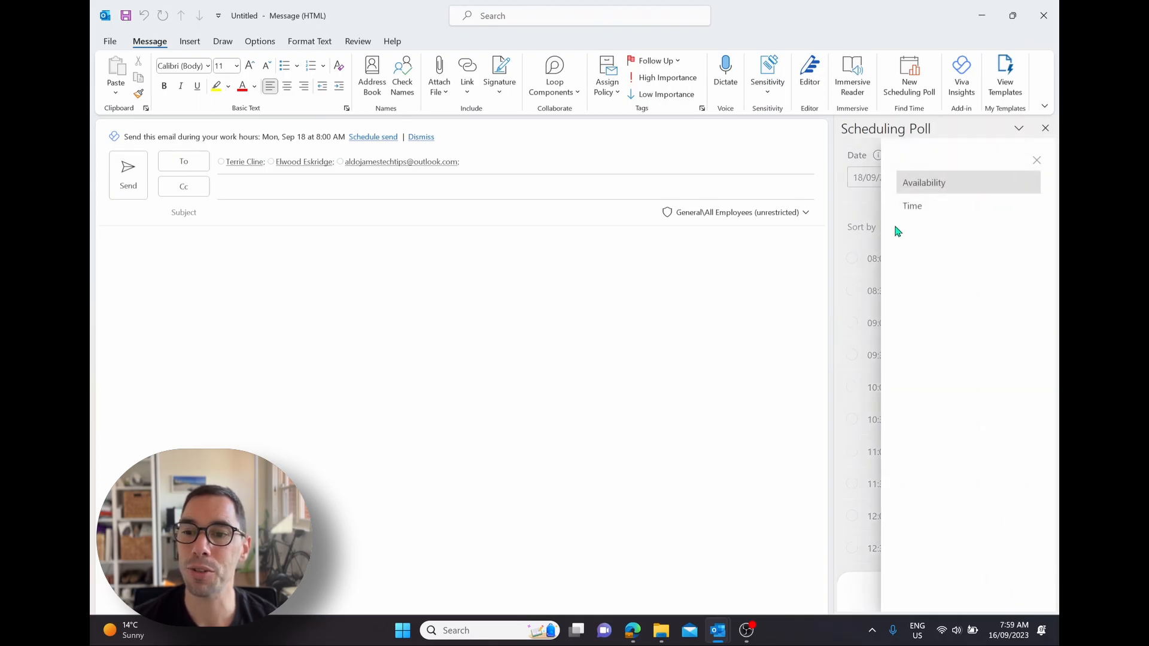
pyautogui.click(846, 206)
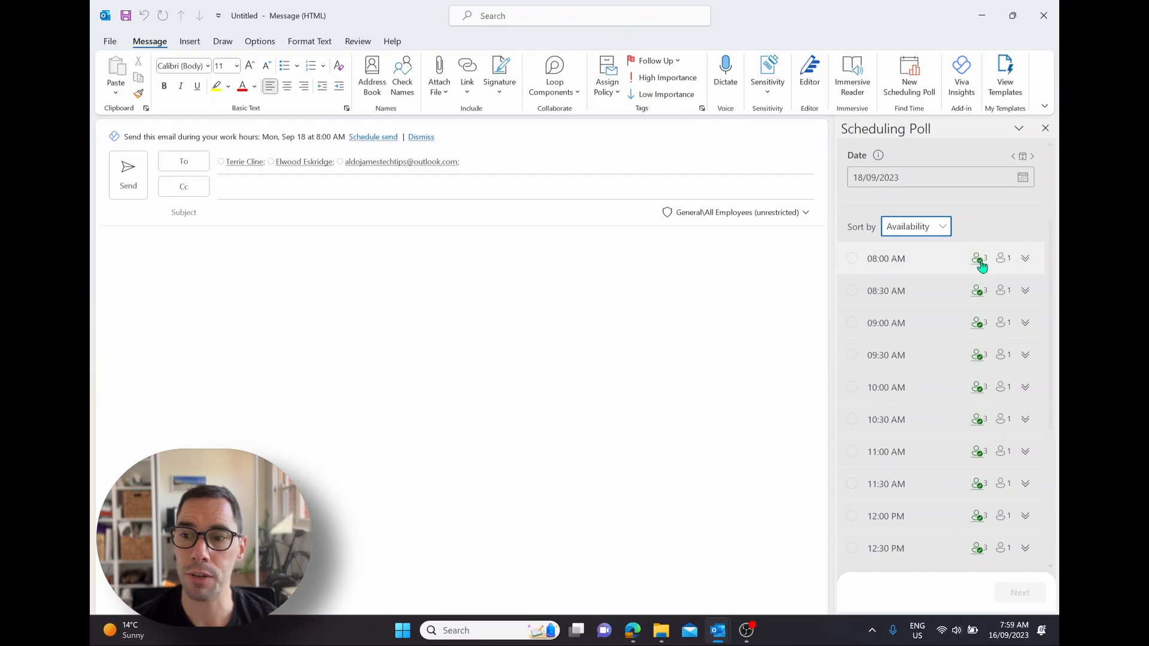
pyautogui.moveTo(982, 266)
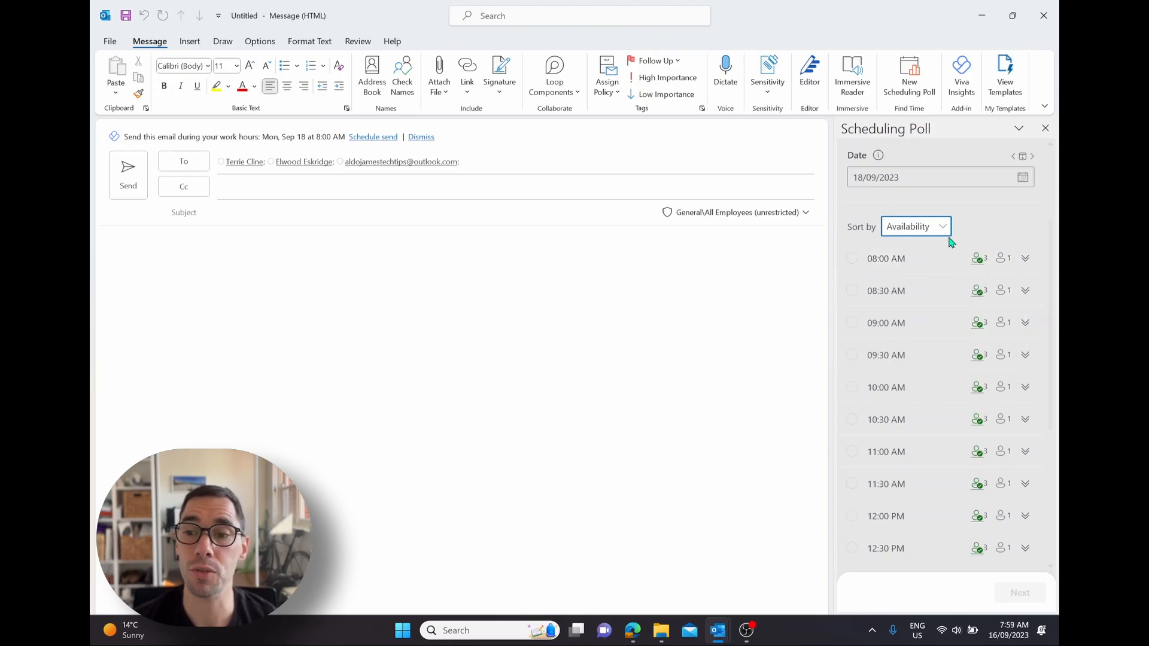
pyautogui.click(933, 226)
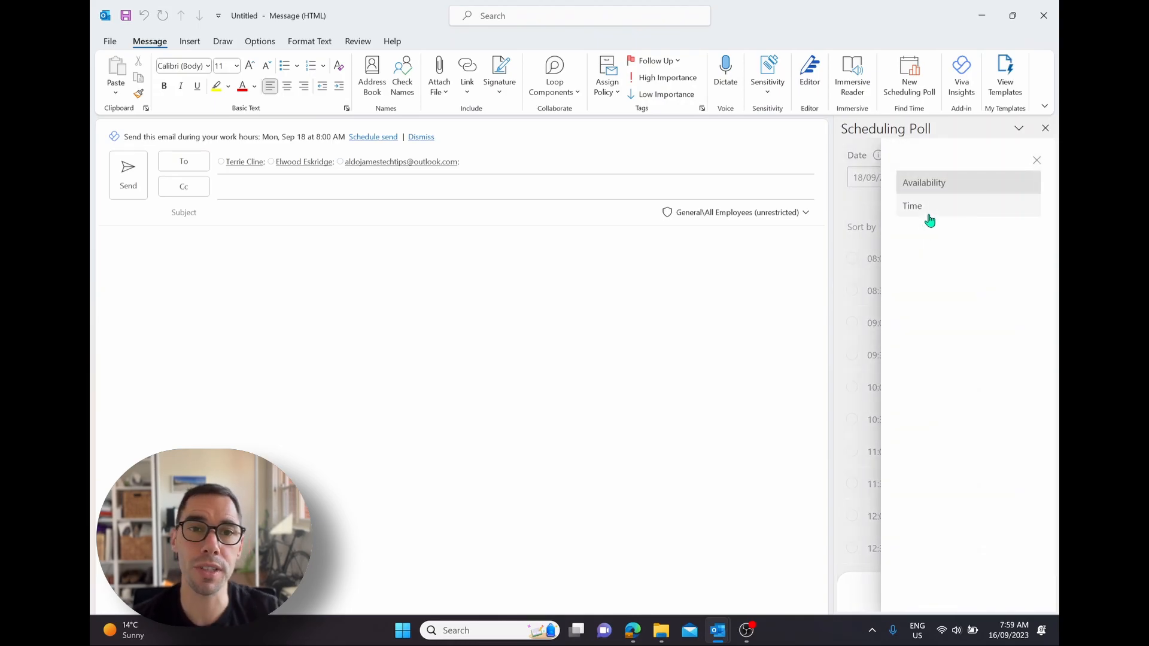
pyautogui.click(929, 217)
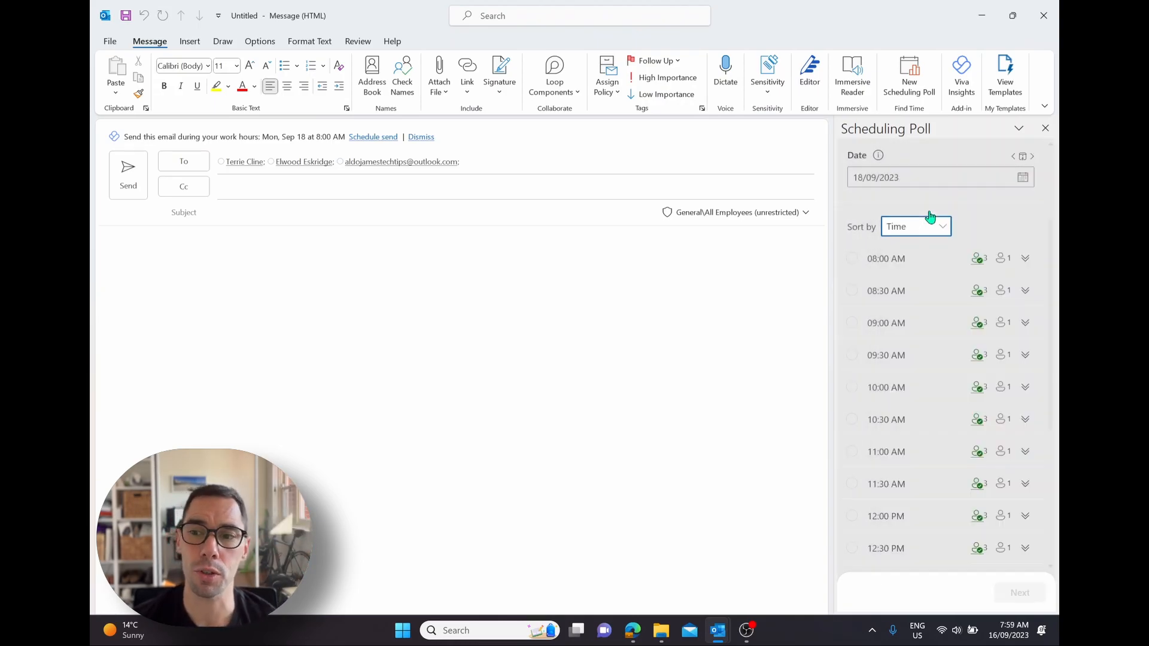
pyautogui.click(934, 236)
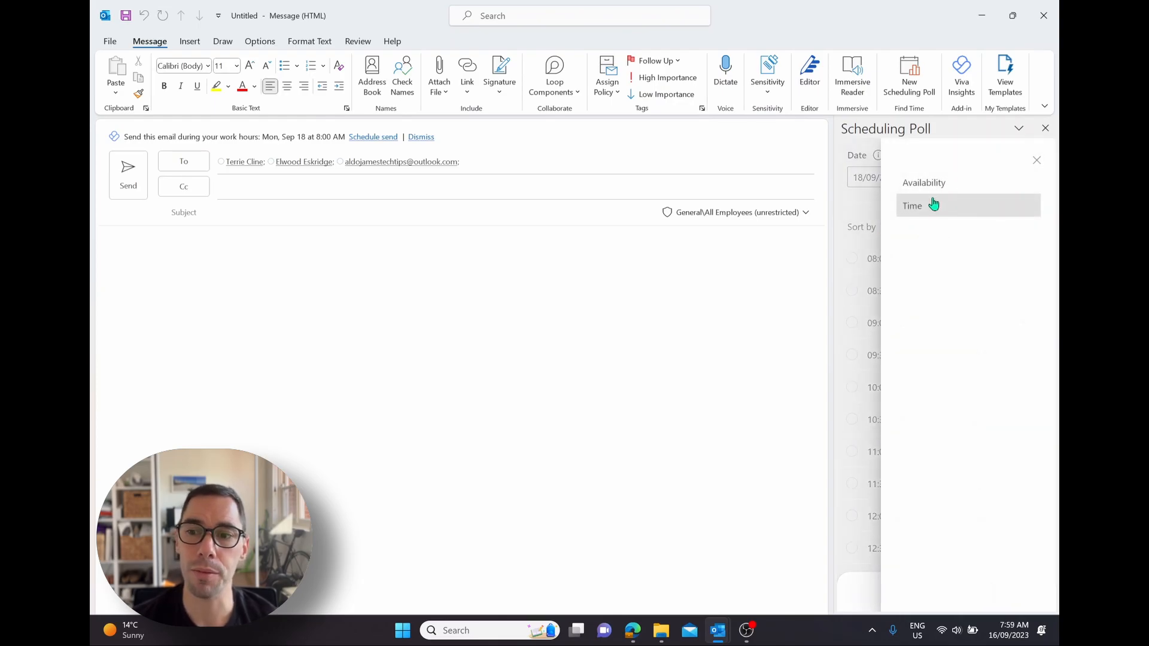
pyautogui.click(934, 193)
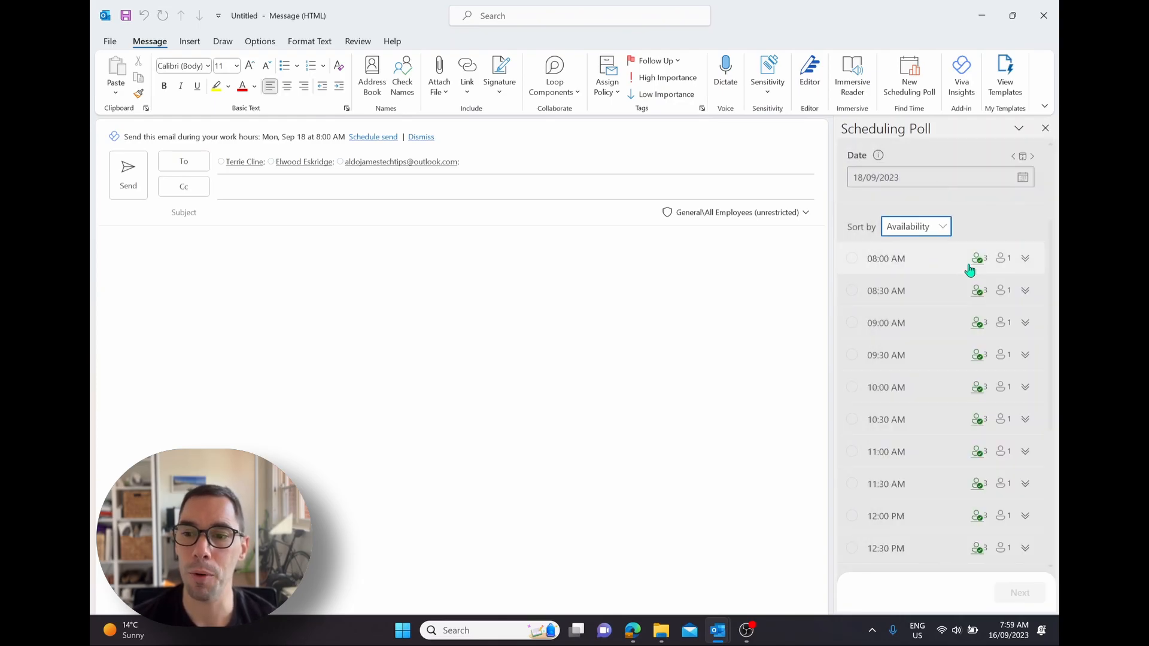
# Select 09:00 and 10:00 AM on 18/09/2023, 10:00 and 11:30 AM on 19/09/2023, and 10:00 AM on 20/09/2023, and proceed to the poll's details
pyautogui.click(857, 325)
pyautogui.click(856, 390)
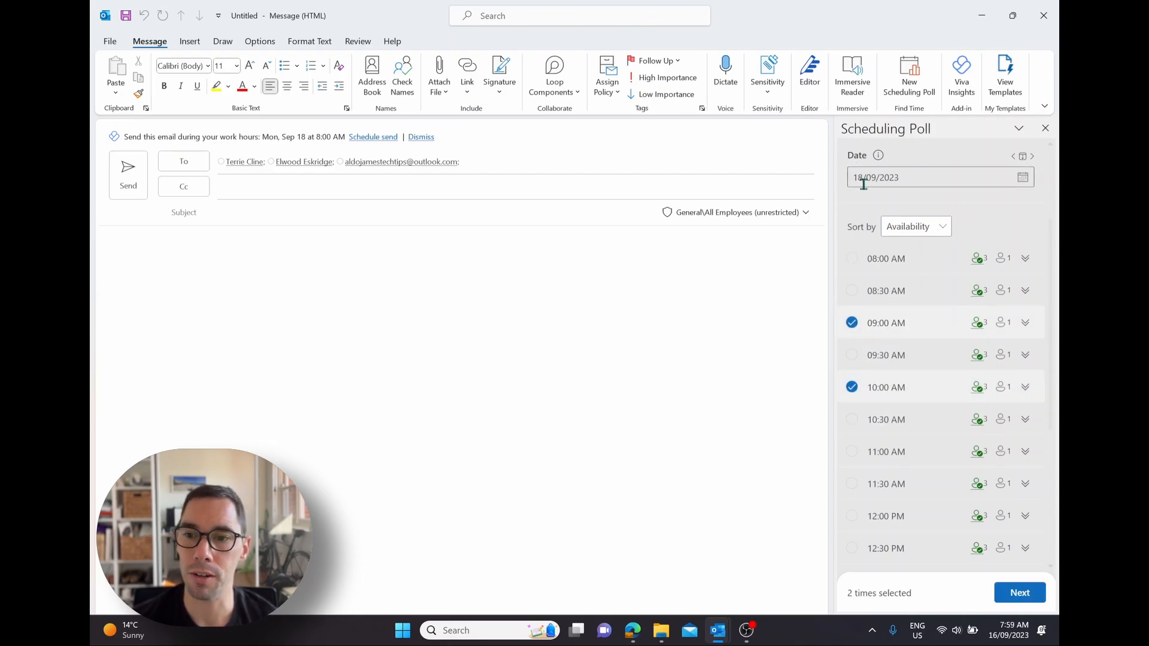
pyautogui.click(1033, 158)
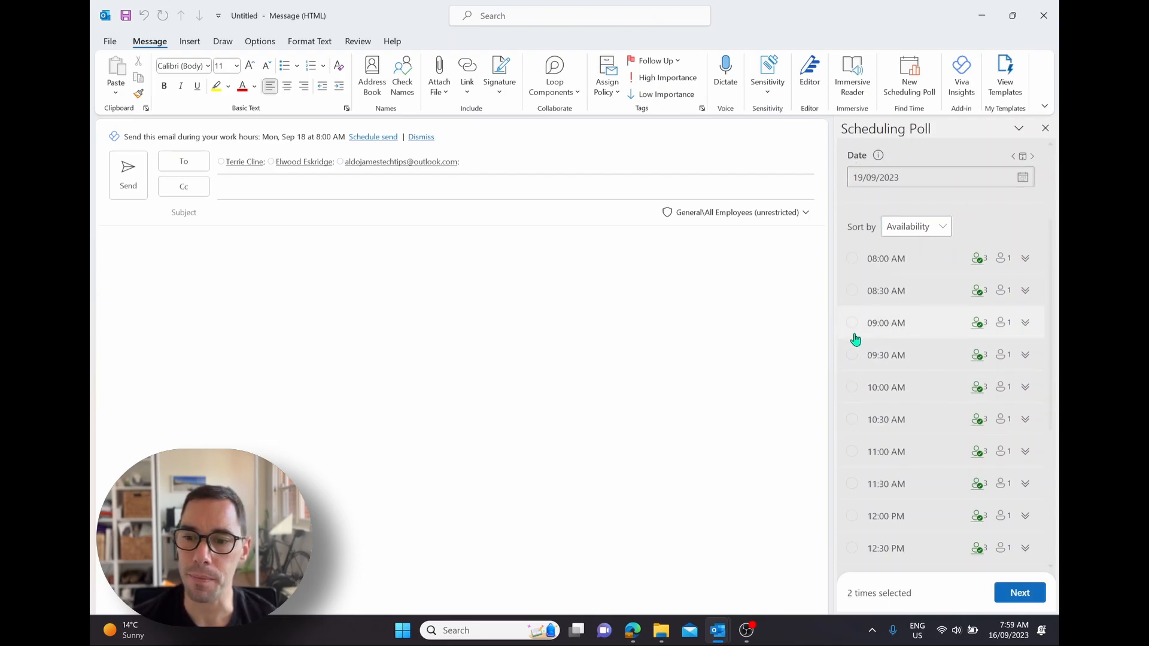
pyautogui.click(852, 387)
pyautogui.click(852, 483)
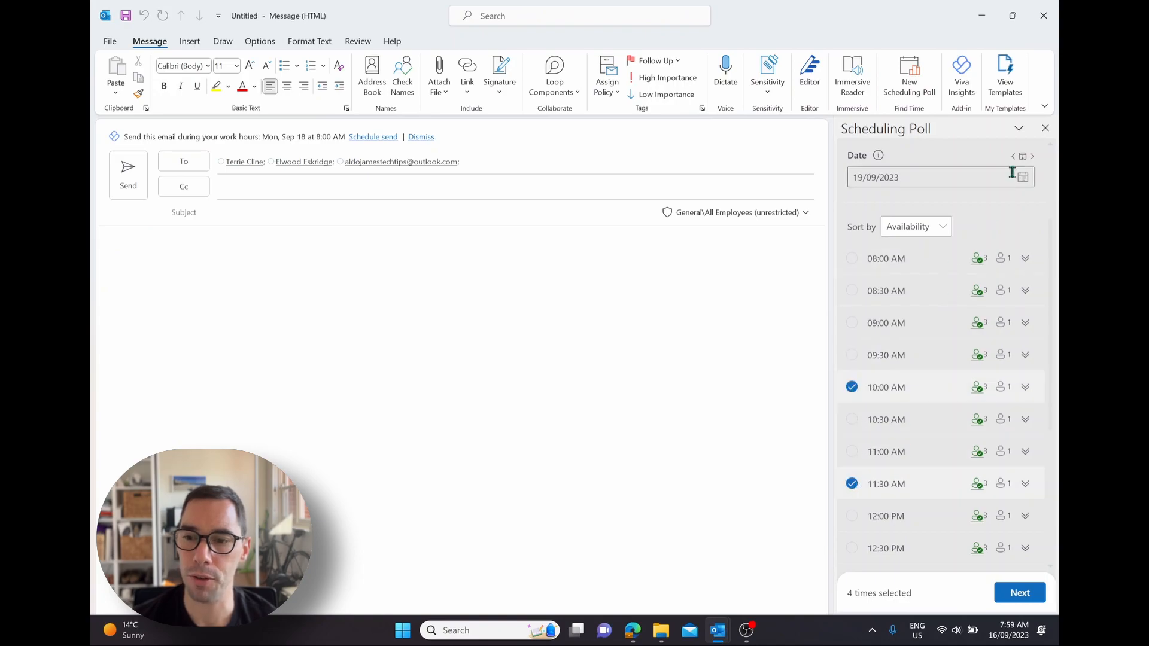
pyautogui.click(1033, 158)
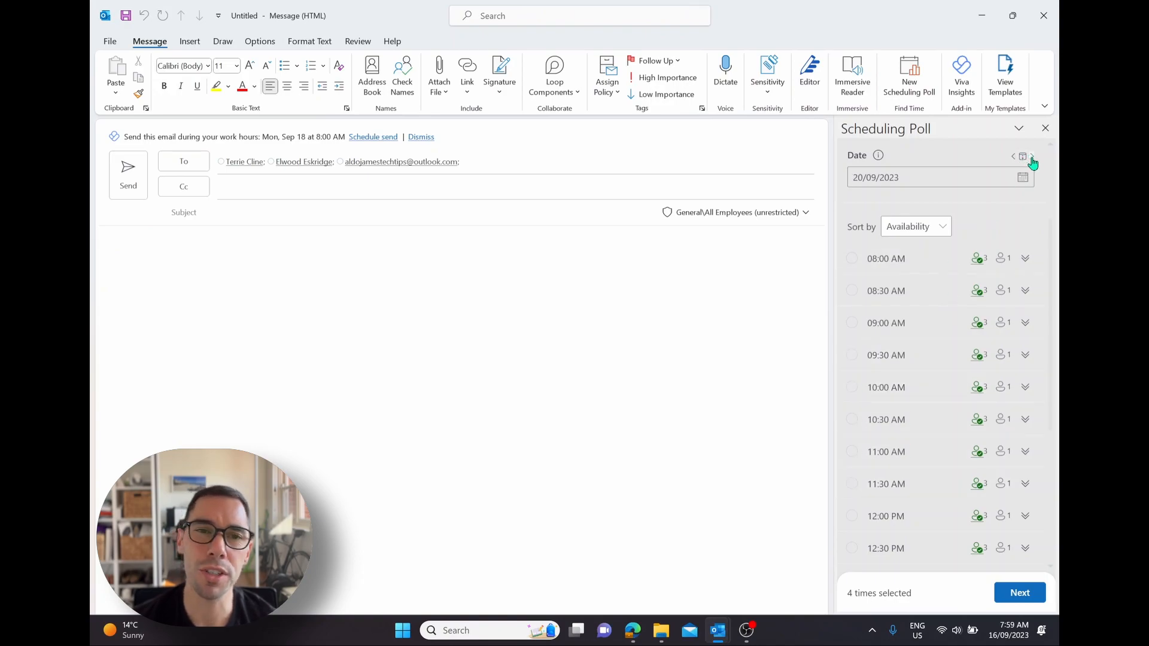
pyautogui.click(852, 392)
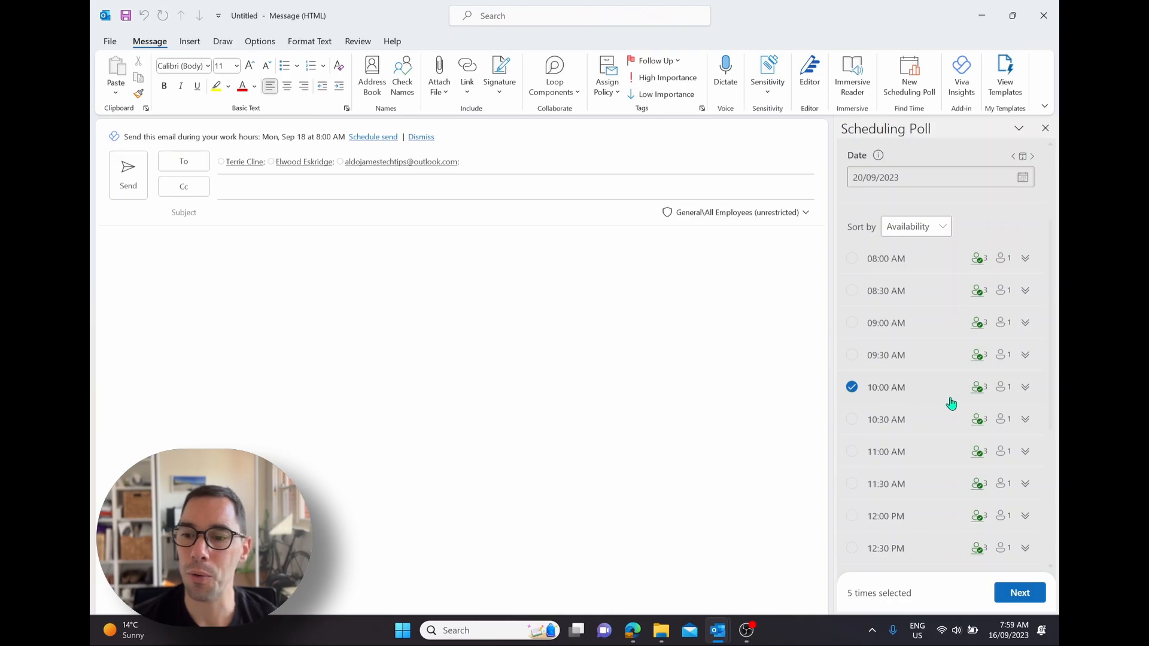
pyautogui.moveTo(984, 396)
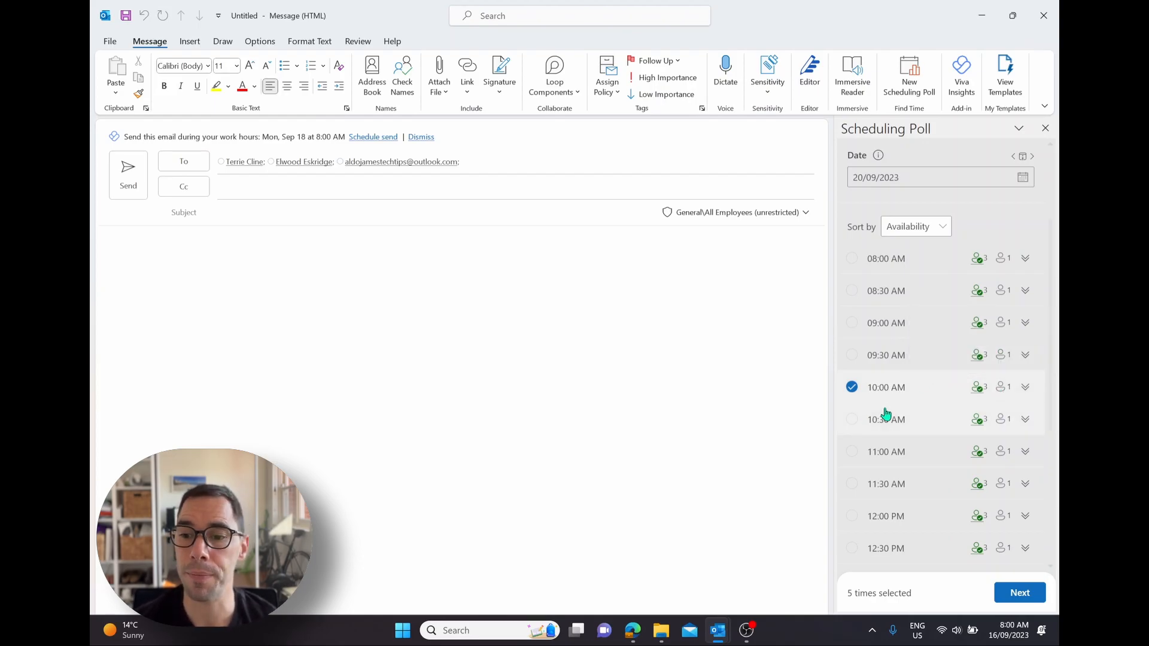
pyautogui.scroll(-4, 886, 411)
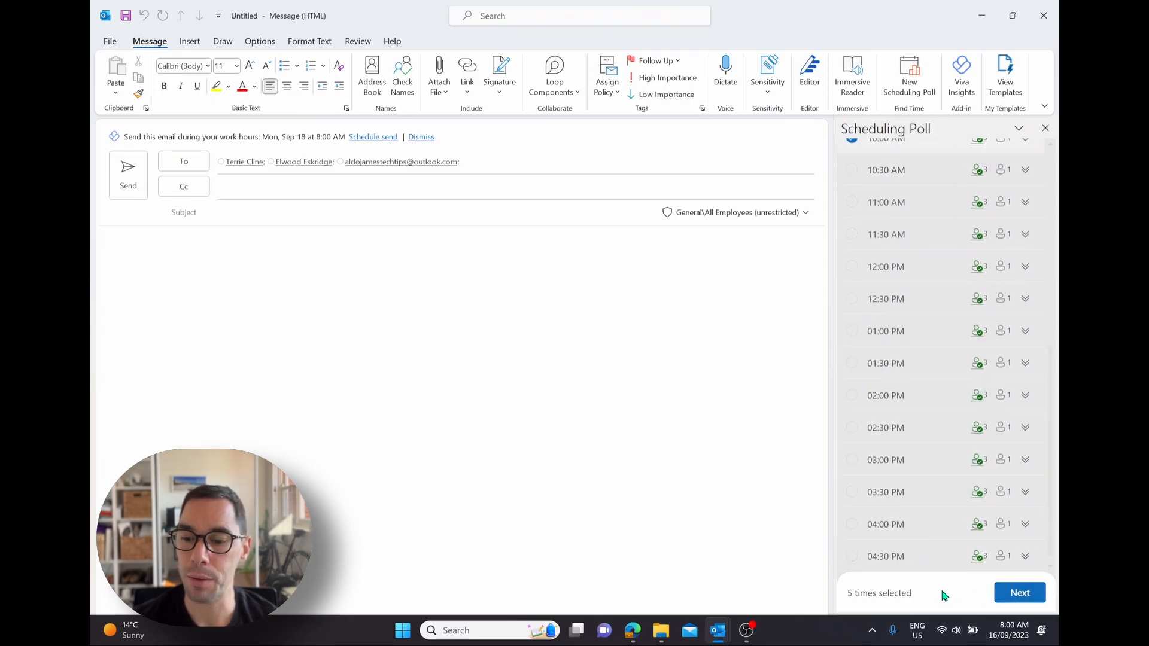
pyautogui.scroll(5, 993, 312)
pyautogui.scroll(1, 992, 279)
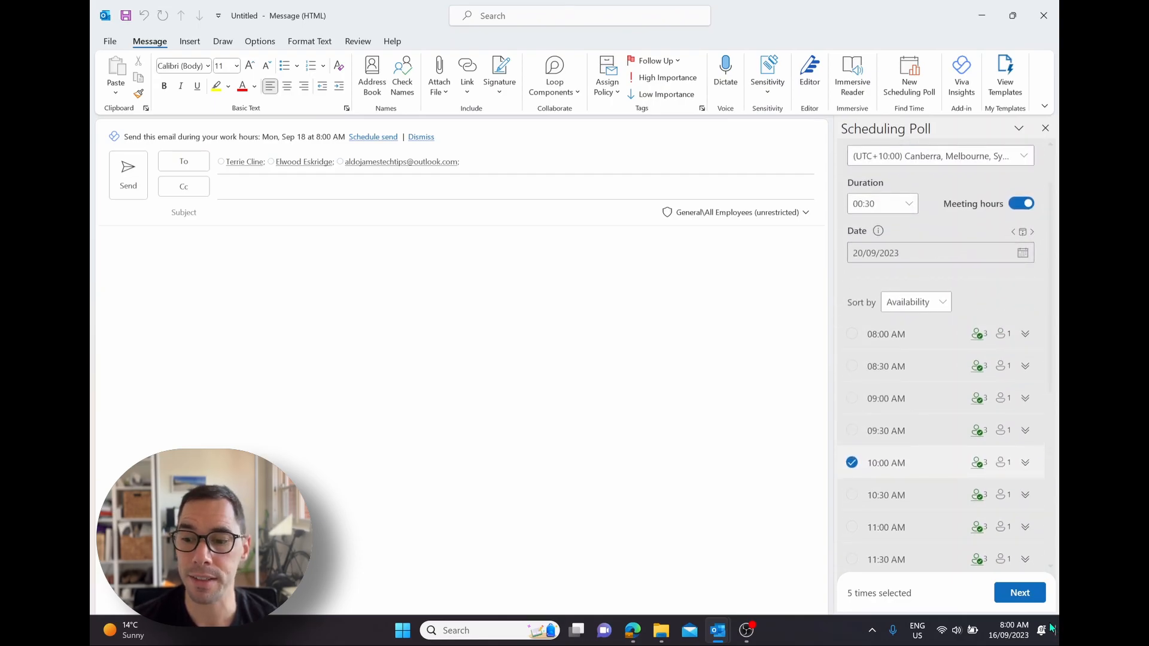
pyautogui.click(1028, 596)
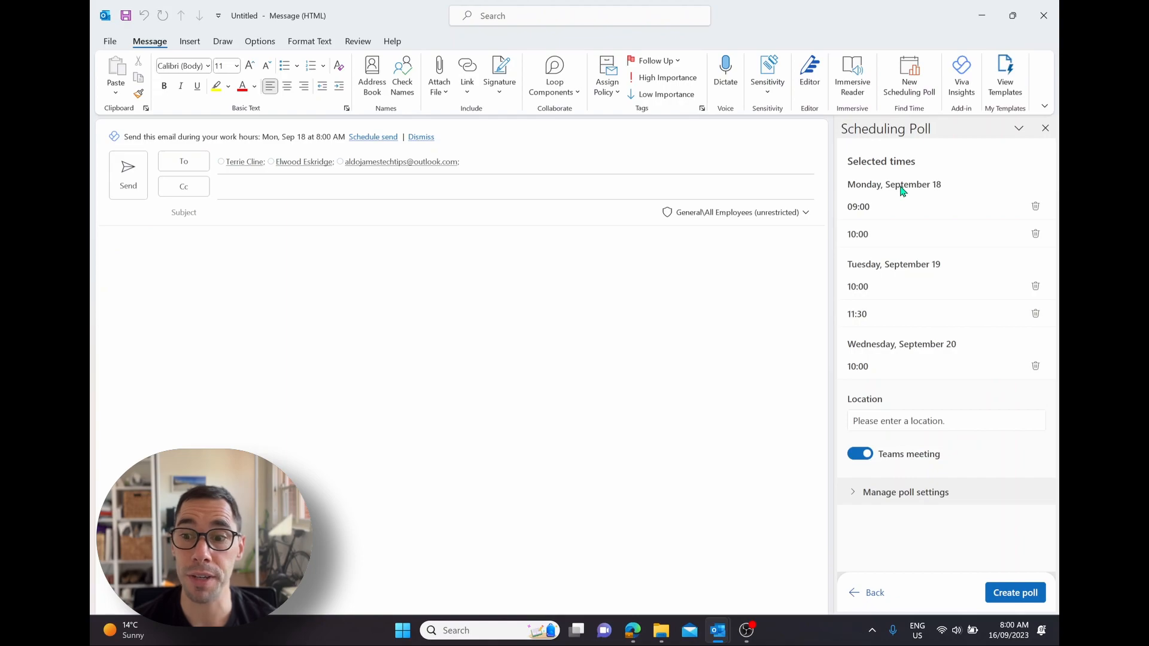
# Remove the 09:00 option on Monday, September 18 from the selected times and set the location to Microsoft Teams
pyautogui.click(1036, 207)
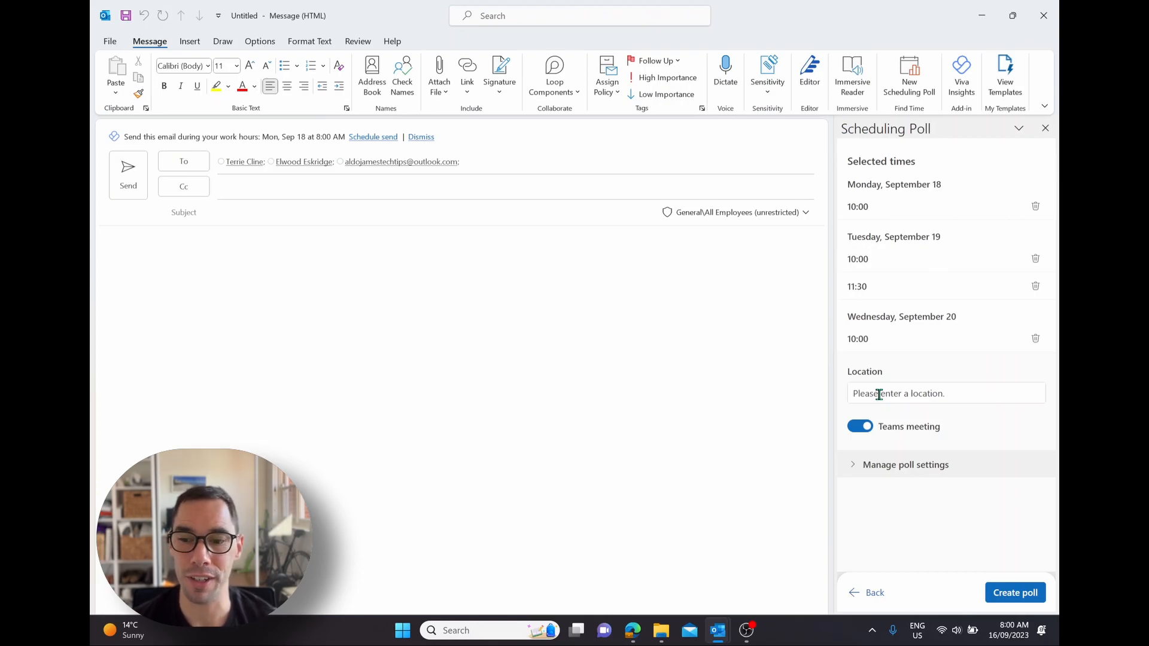
pyautogui.write('Microso')
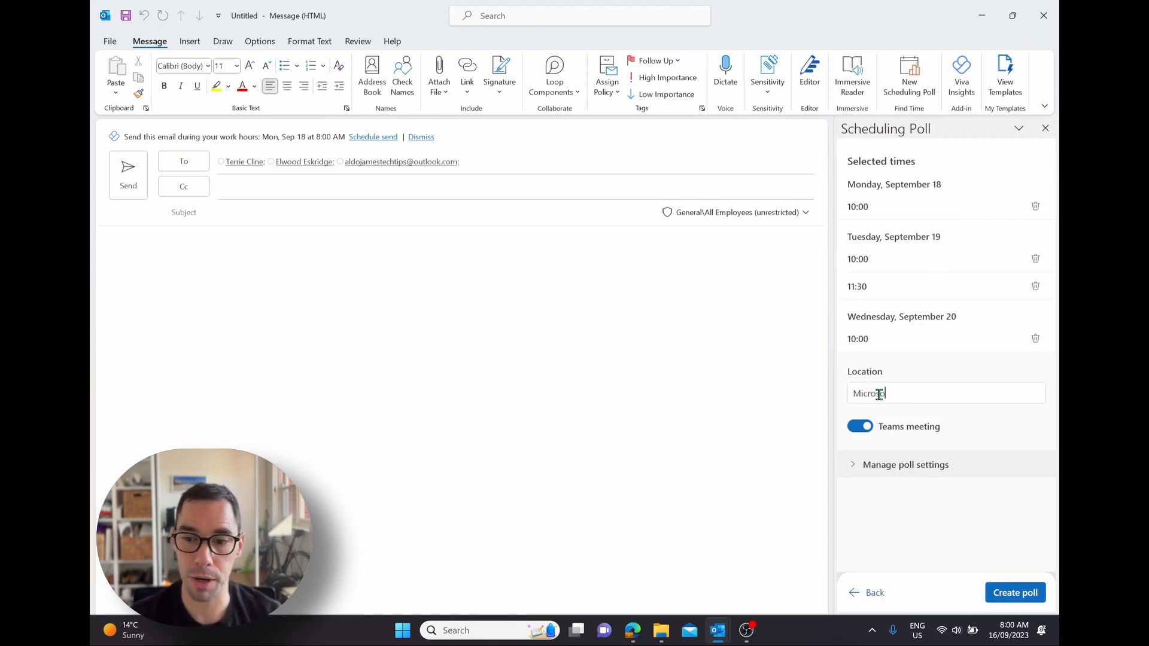
pyautogui.write('ft Teams')
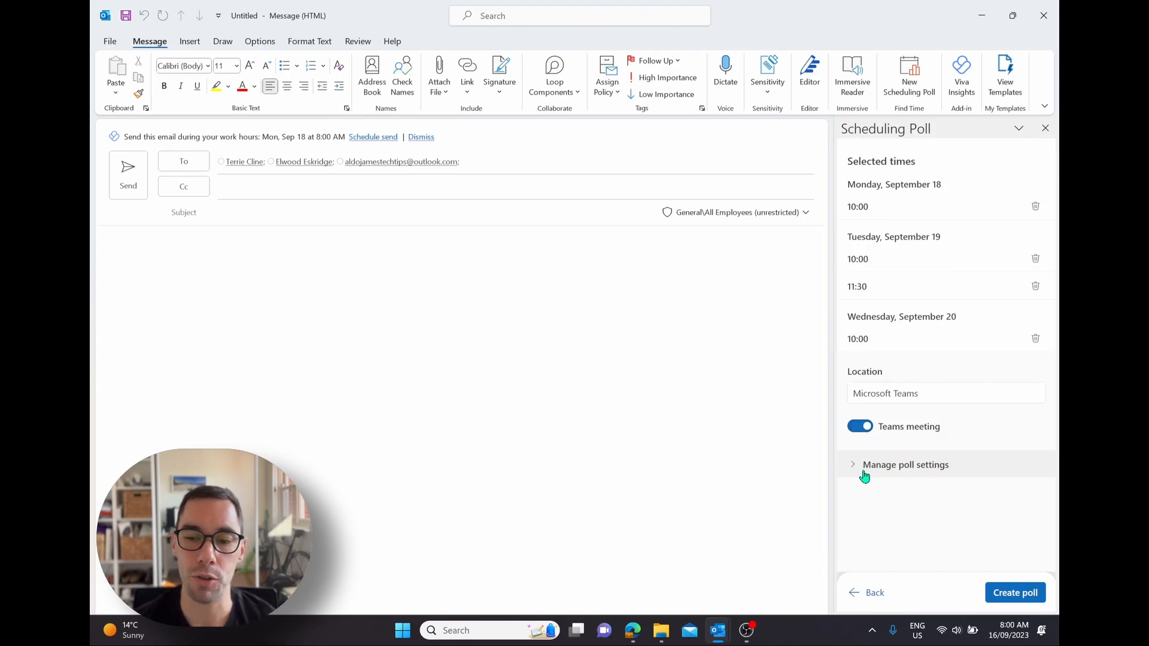
# Expand the poll settings, review the consensus, calendar hold, notification and identity verification options, and create the poll
pyautogui.click(913, 473)
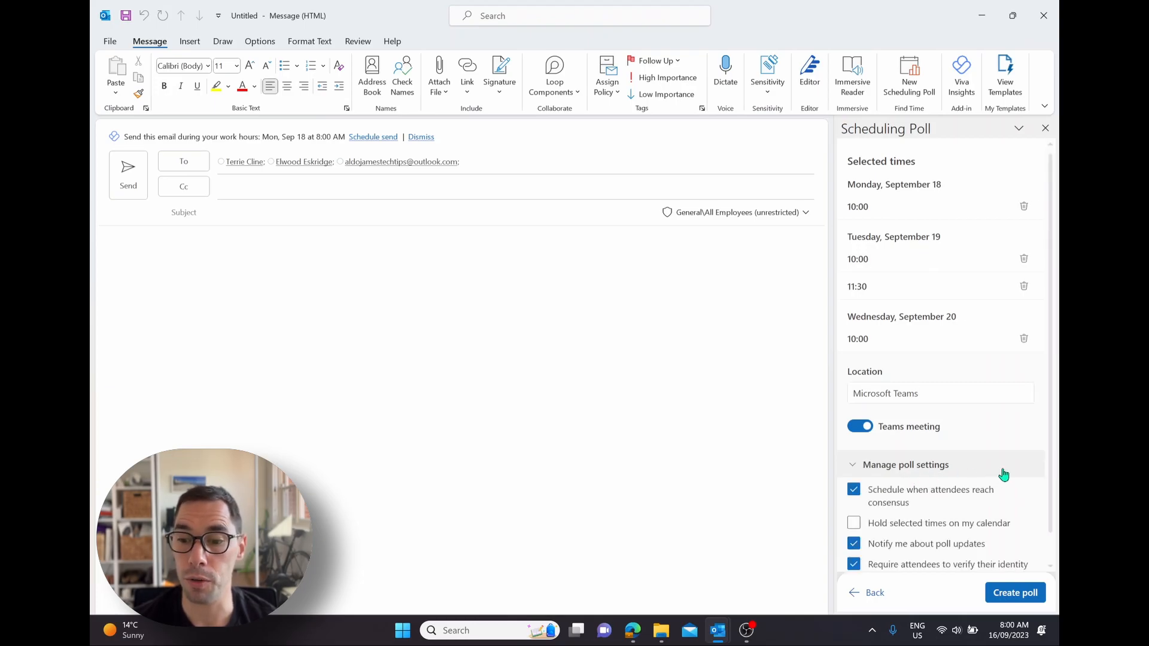
pyautogui.moveTo(977, 495)
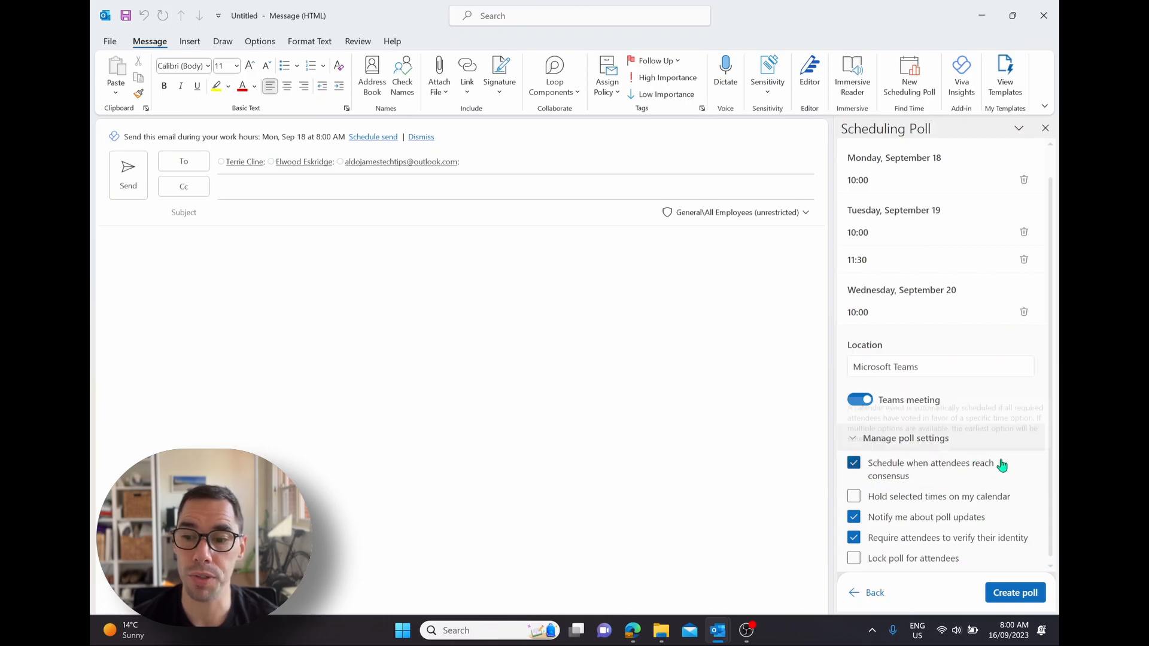
pyautogui.moveTo(1002, 465)
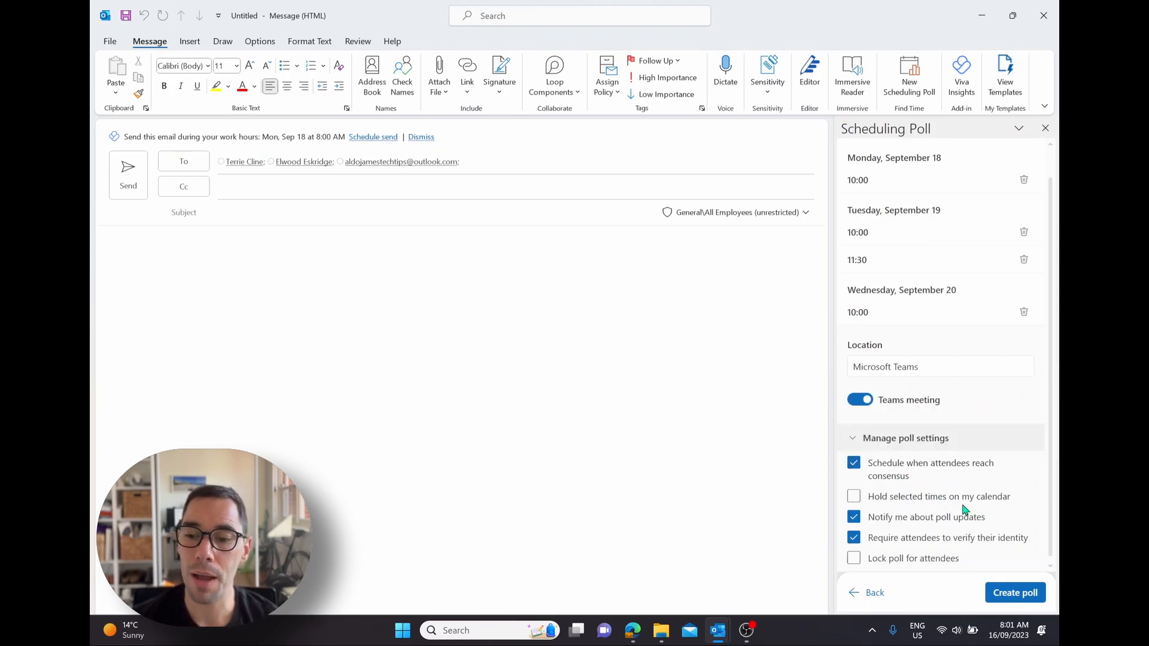
pyautogui.moveTo(942, 506)
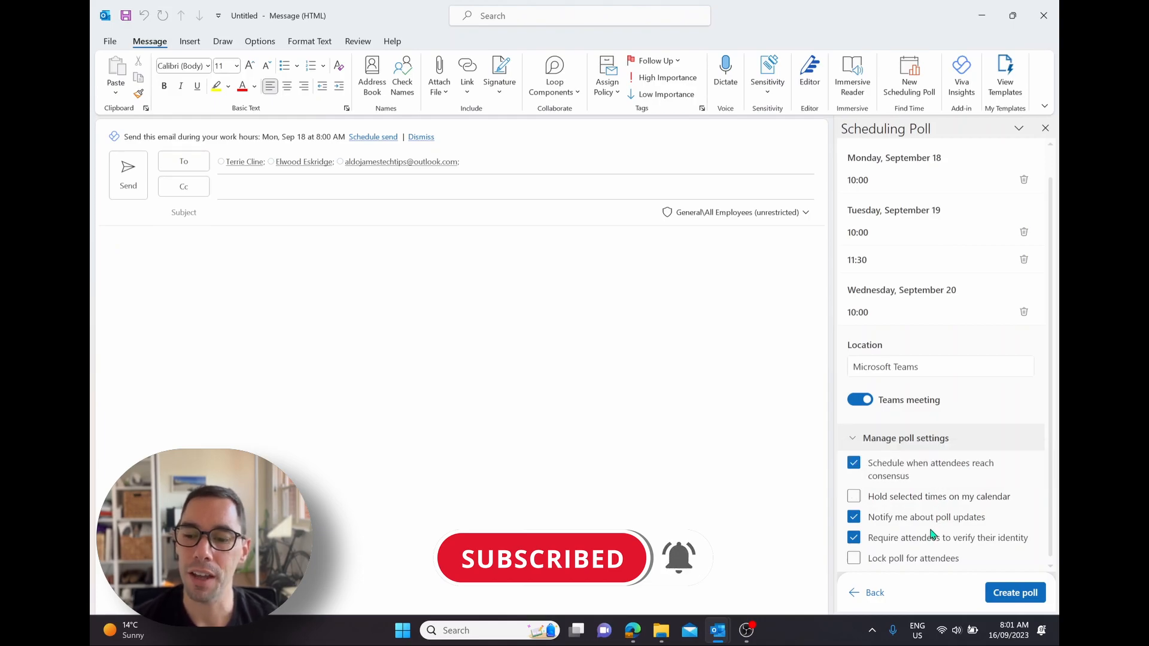
pyautogui.moveTo(946, 527)
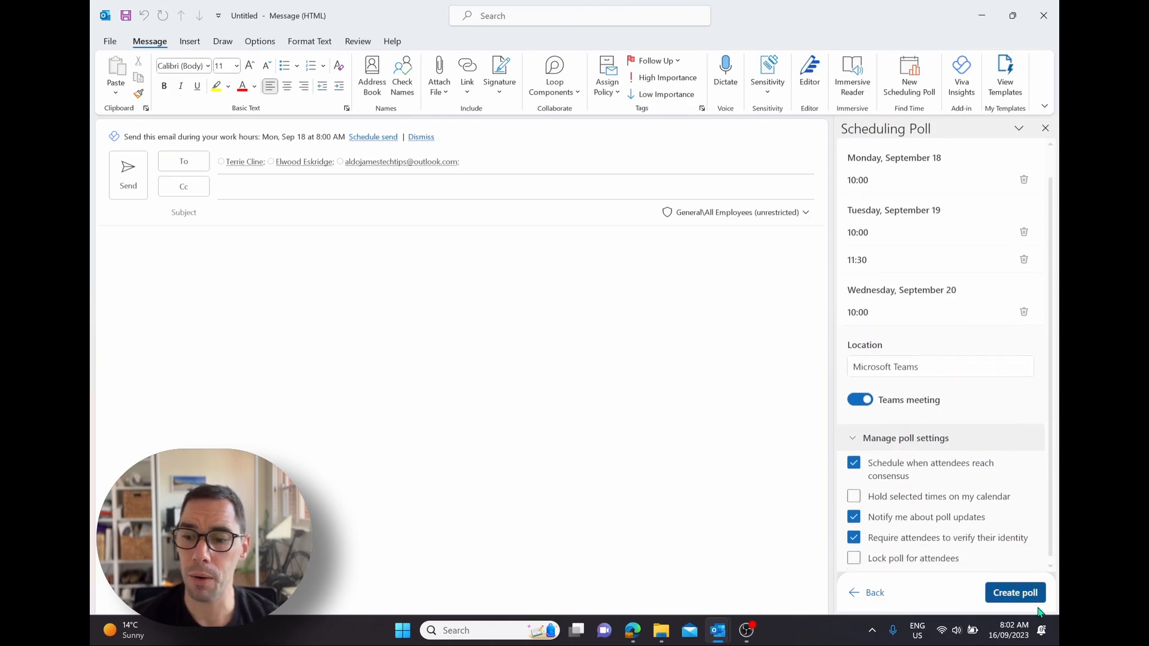
pyautogui.click(1015, 594)
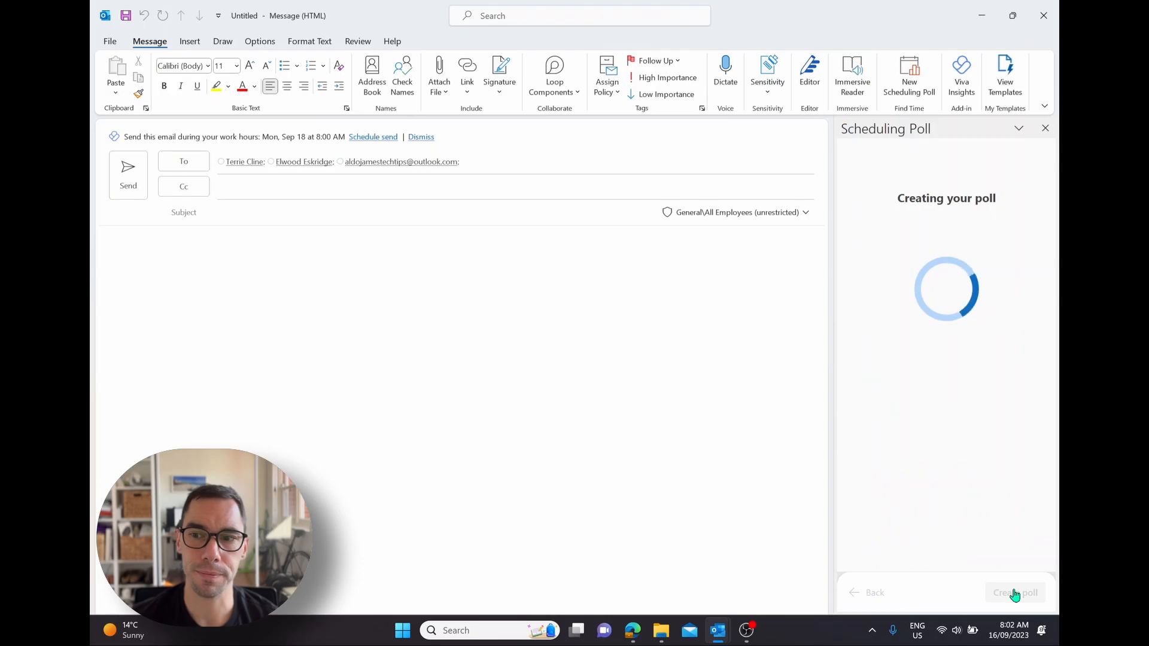
# Write a greeting inviting the team to vote and a sign-off, set the subject to "Meeting Poll demo", and send the message
pyautogui.click(181, 243)
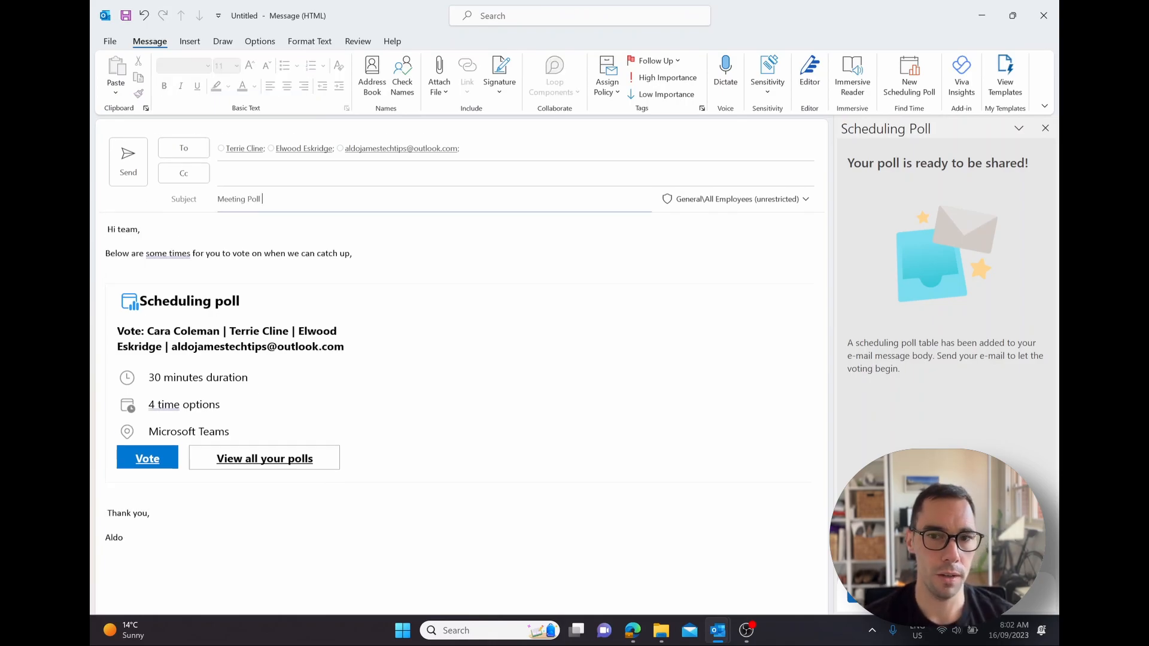
pyautogui.write('demo')
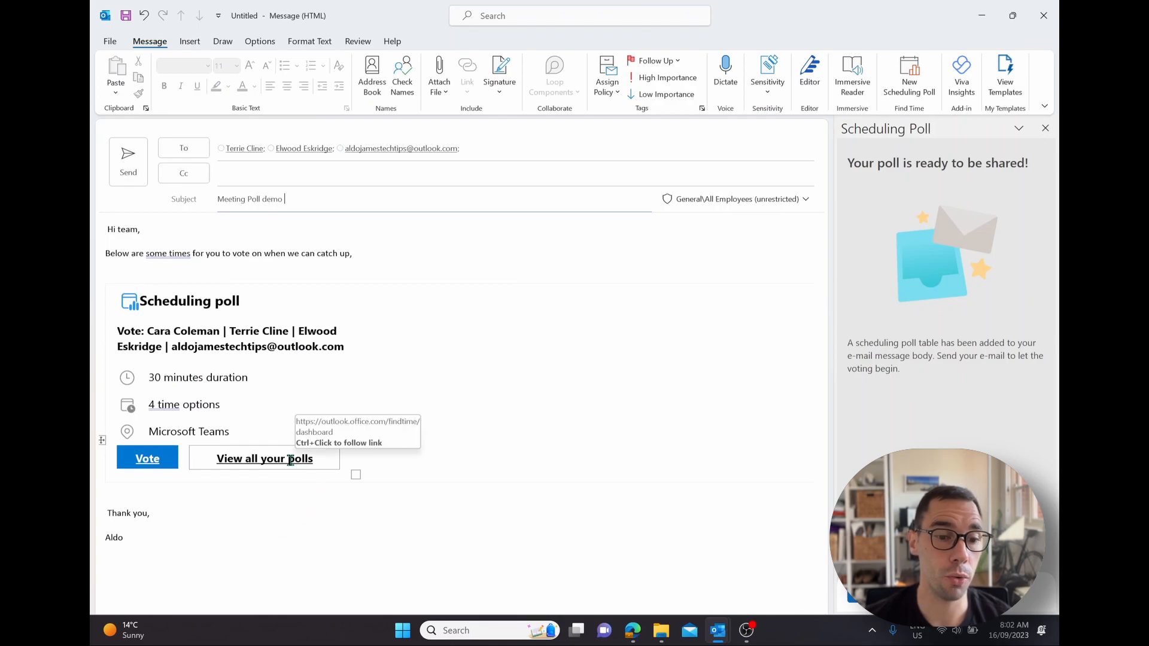
pyautogui.click(129, 160)
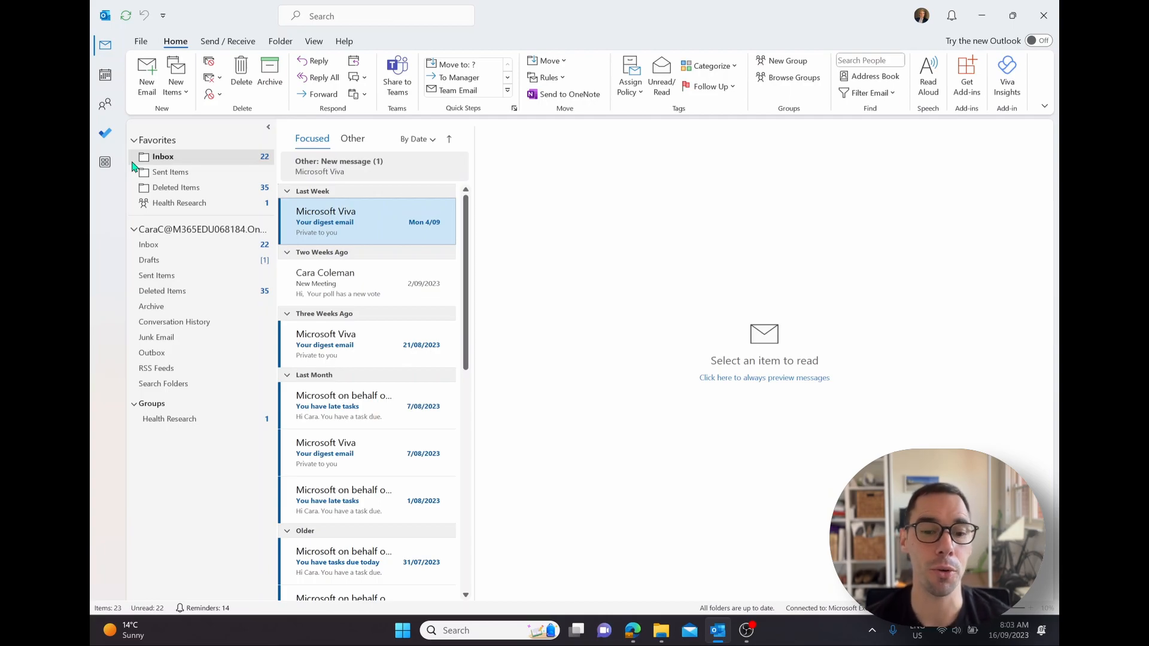
# Switch to the external recipient's mailbox in Edge and open the voting page from the "Meeting Poll demo" message
pyautogui.hotkey('alt', 'Tab')
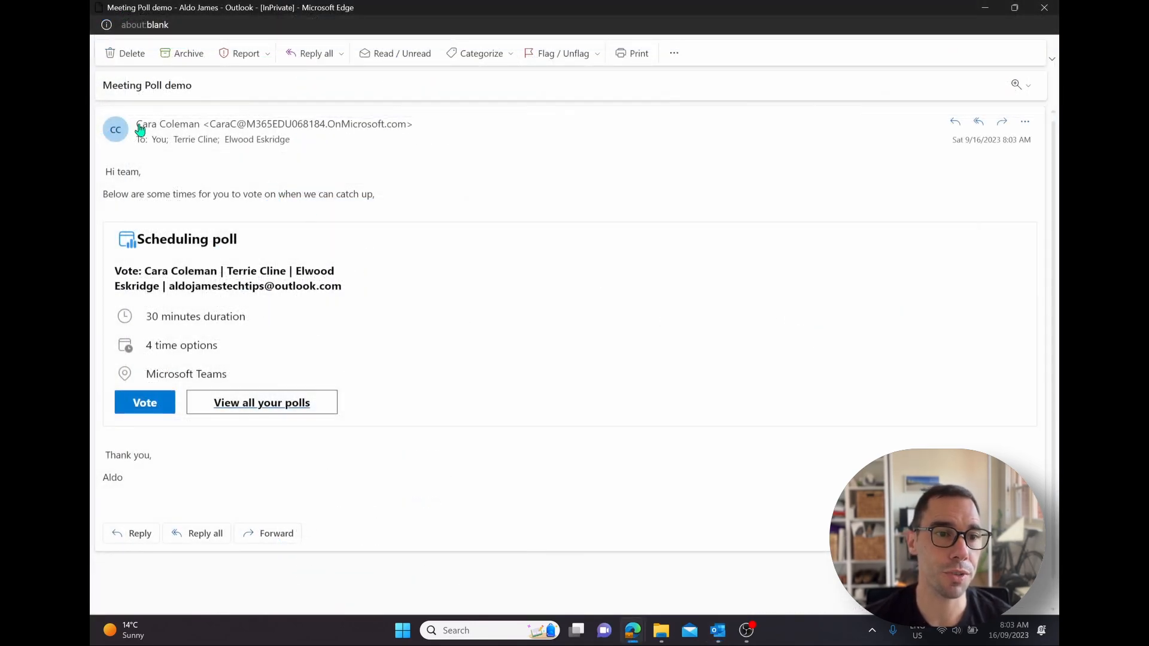
pyautogui.moveTo(139, 129)
pyautogui.click(206, 142)
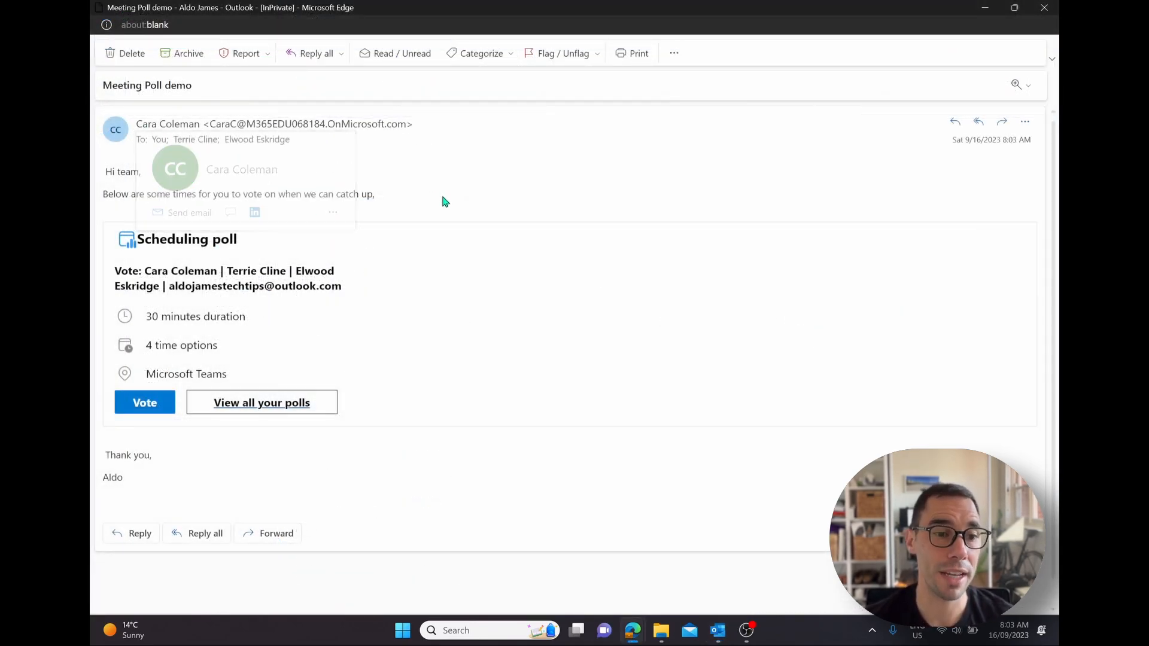
pyautogui.click(587, 269)
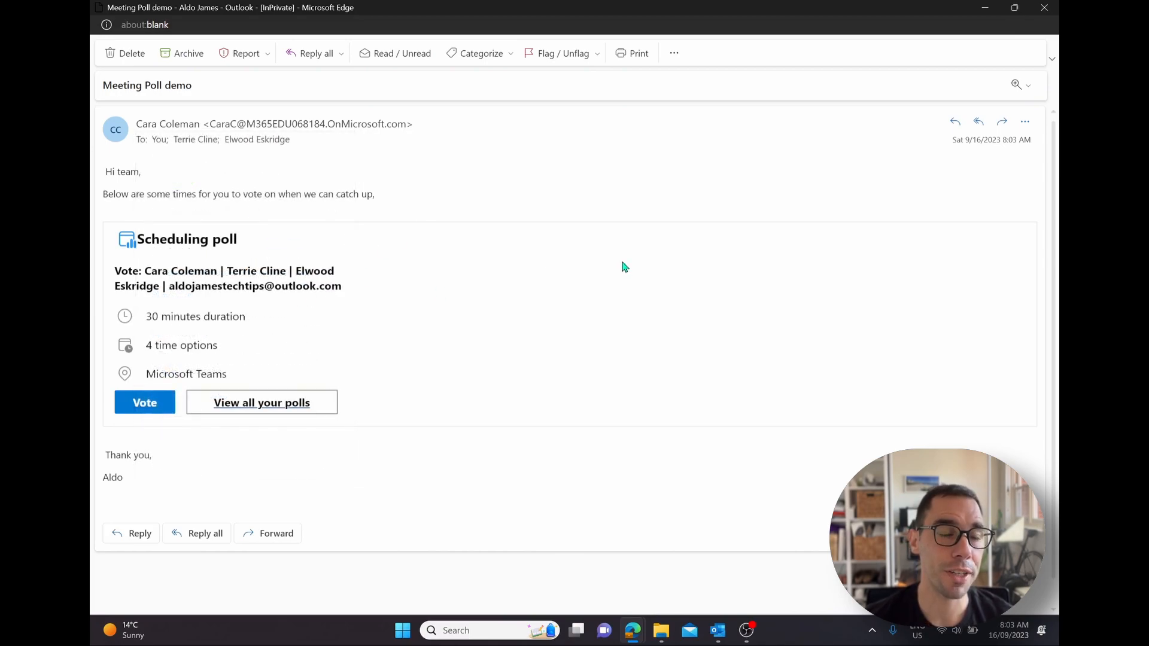
pyautogui.click(149, 407)
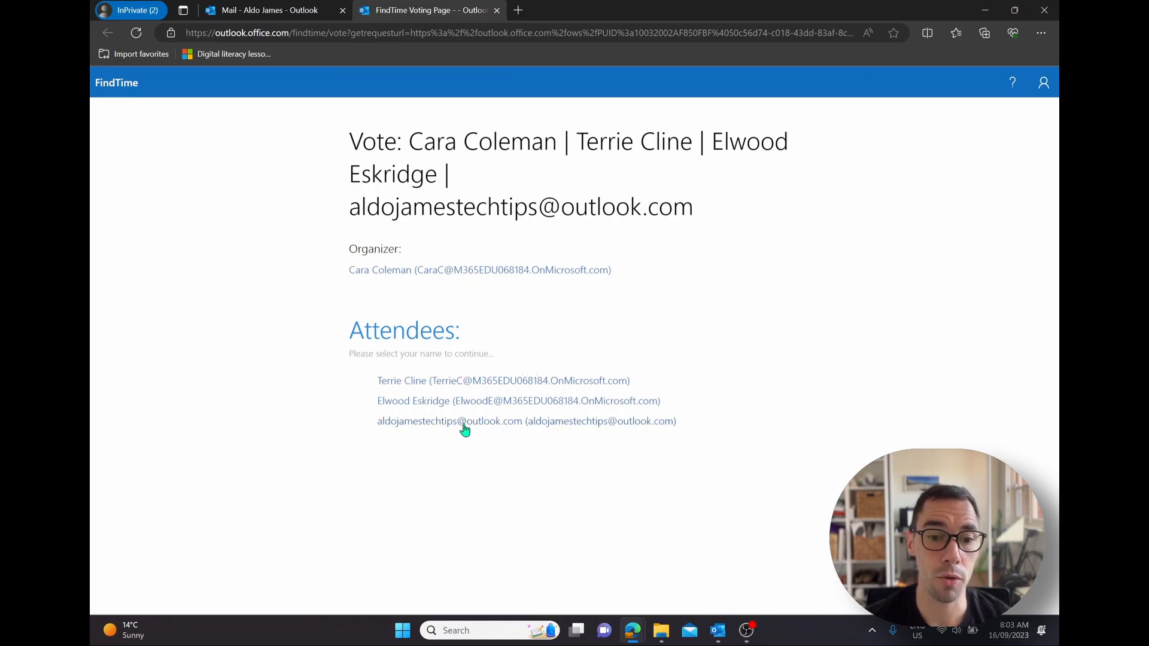
# Choose the external attendee, request an emailed verification code, copy it from the message, and submit it to verify the attendee's identity
pyautogui.click(502, 428)
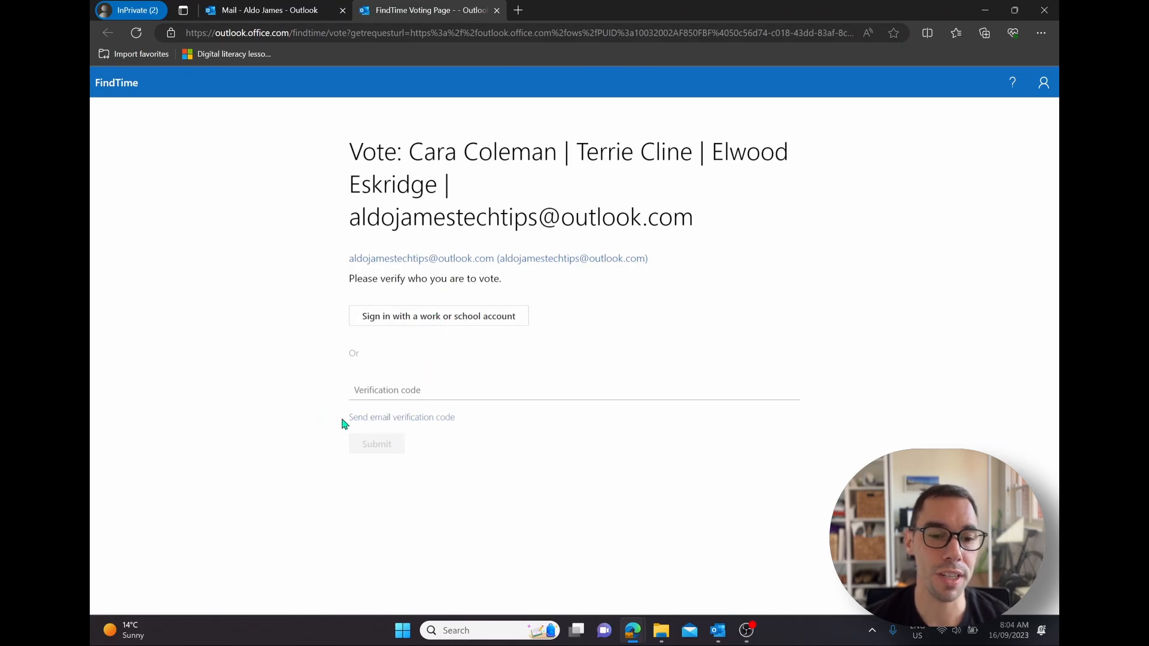
pyautogui.click(426, 422)
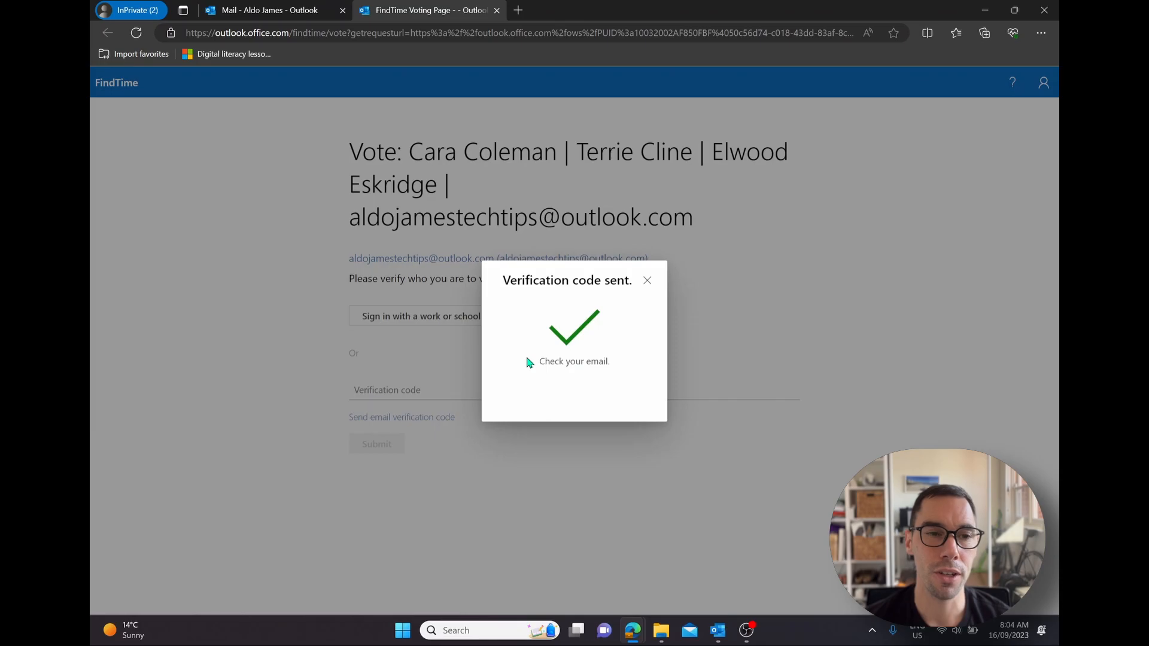
pyautogui.click(647, 281)
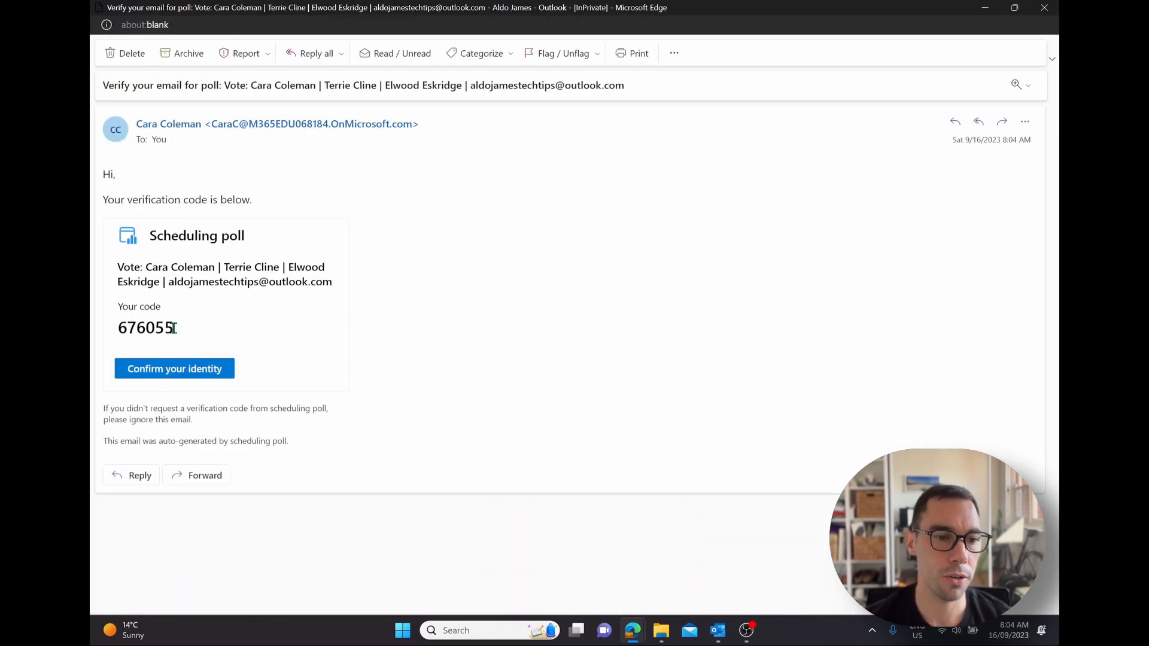
pyautogui.moveTo(176, 330); pyautogui.dragTo(118, 331)
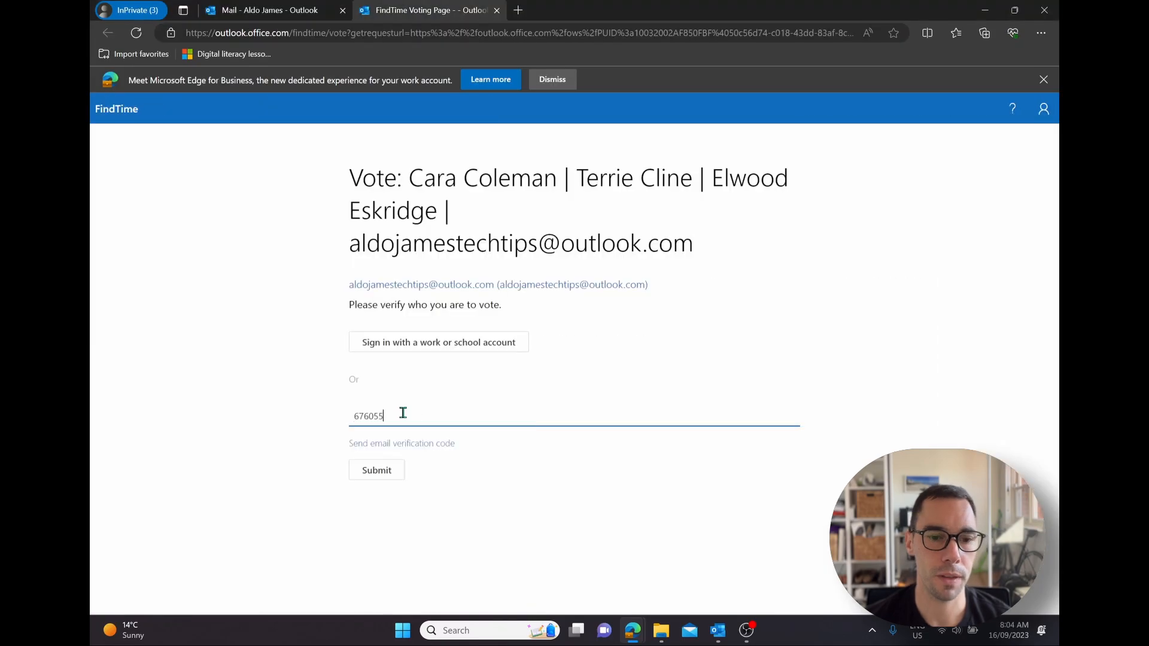
pyautogui.click(377, 471)
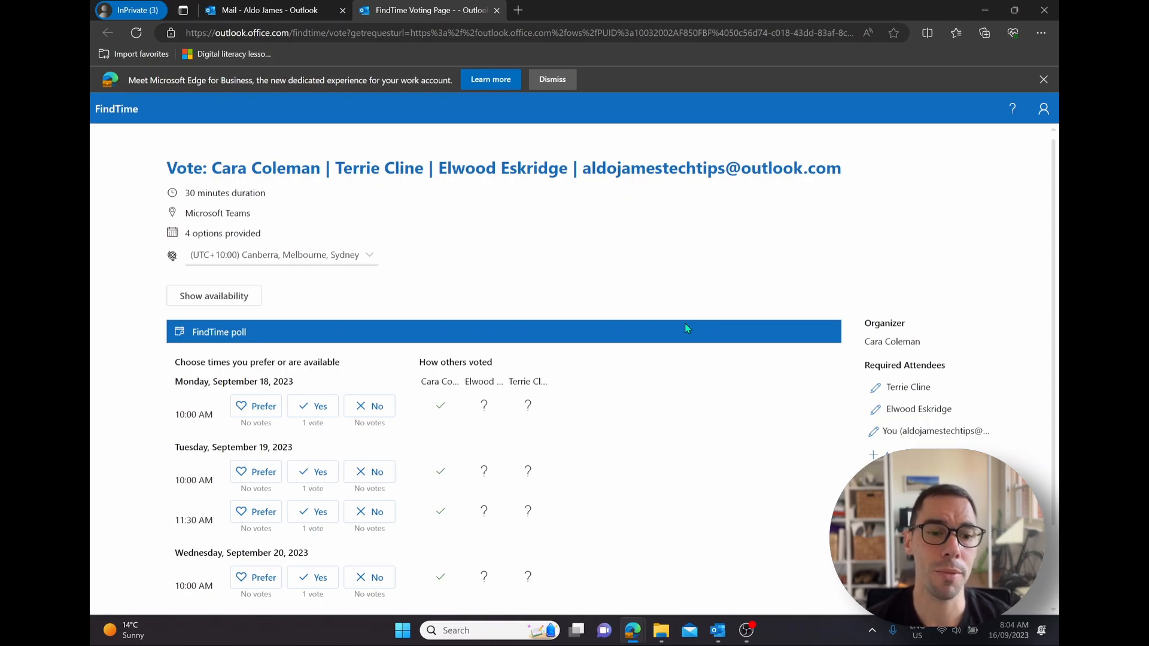
# Mark Yes for September 18 at 10:00 AM, No for September 19 at 10:00 AM, Prefer for 11:30 AM, and Yes for September 20
pyautogui.scroll(-2, 687, 328)
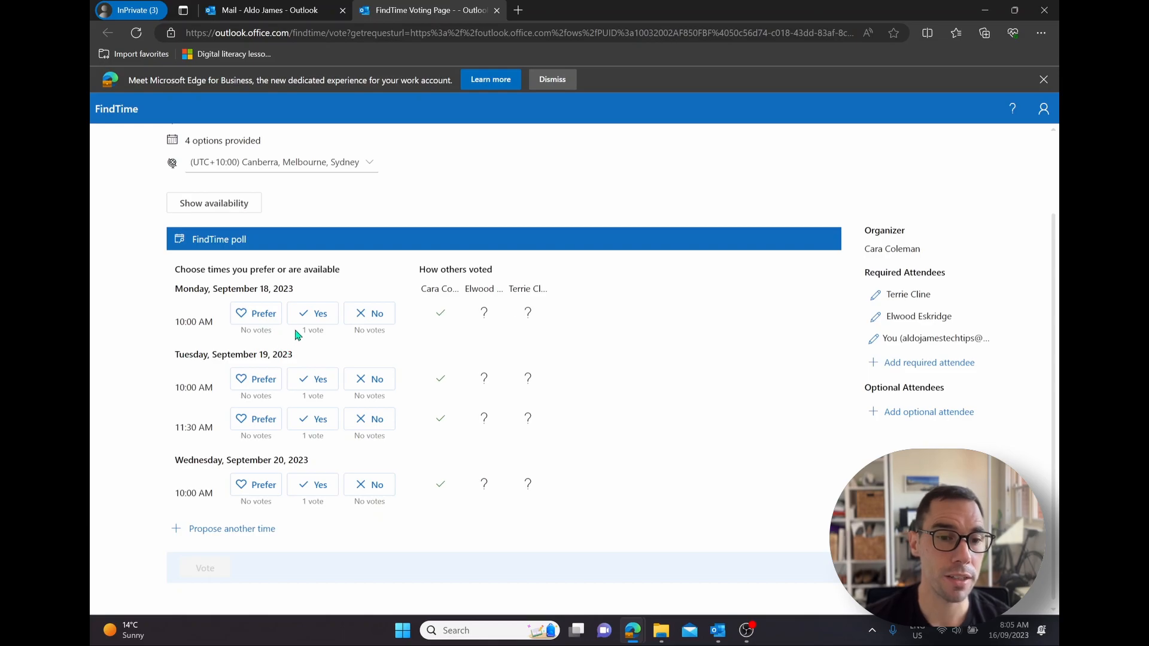
pyautogui.click(306, 316)
pyautogui.click(374, 382)
pyautogui.click(253, 422)
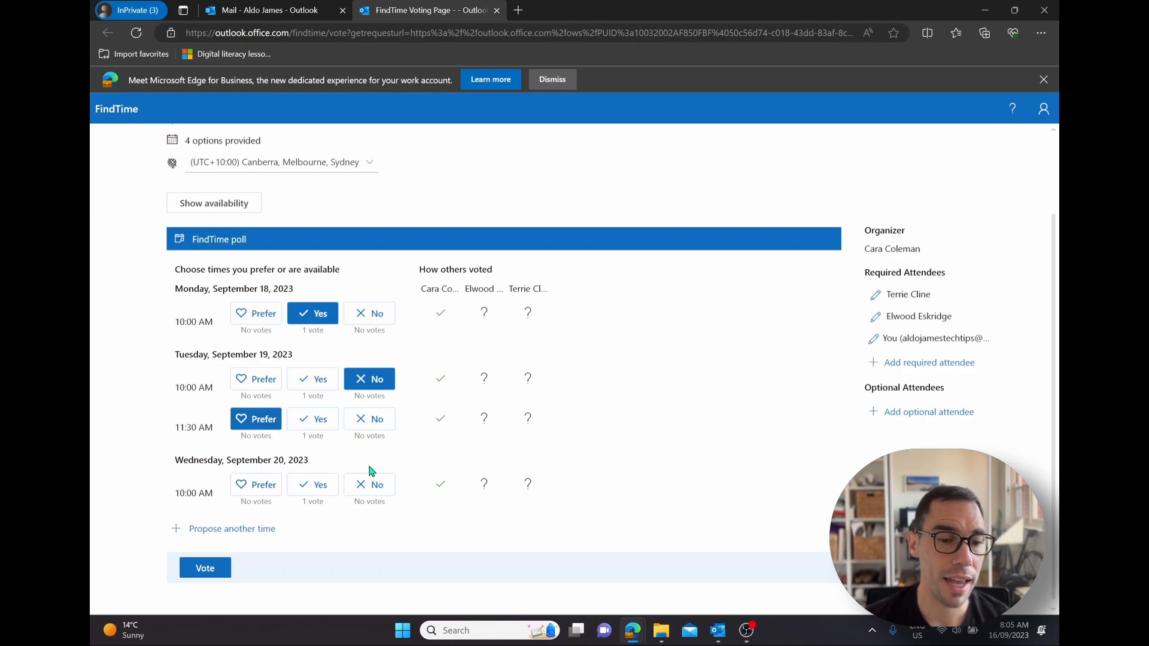
pyautogui.click(321, 490)
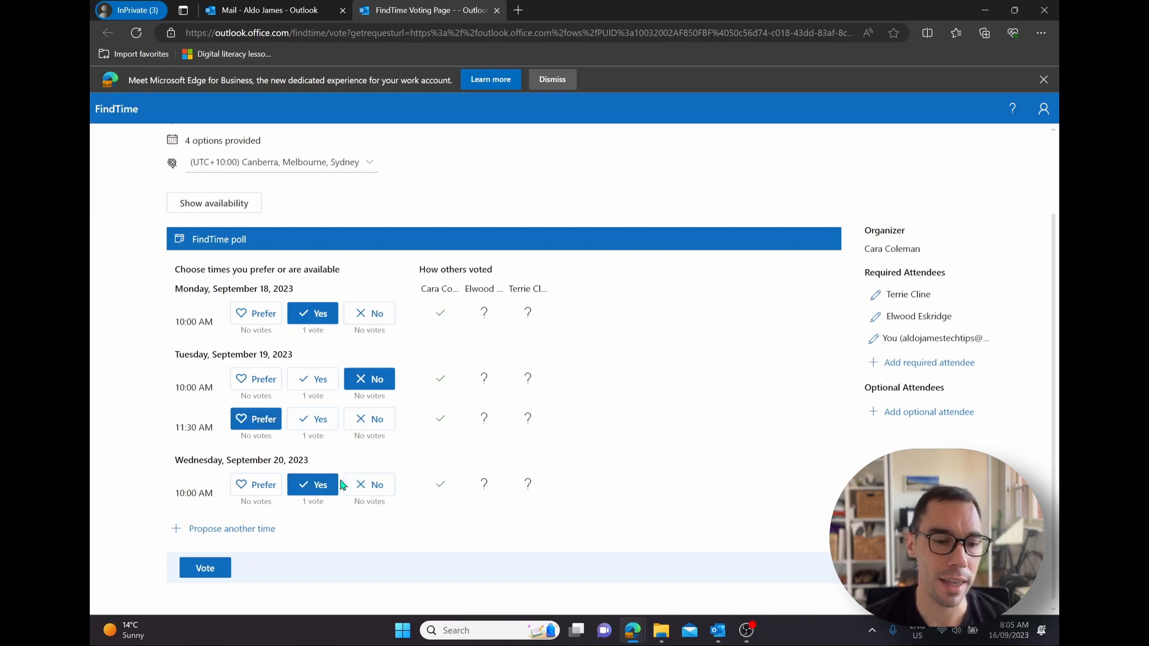
pyautogui.click(217, 530)
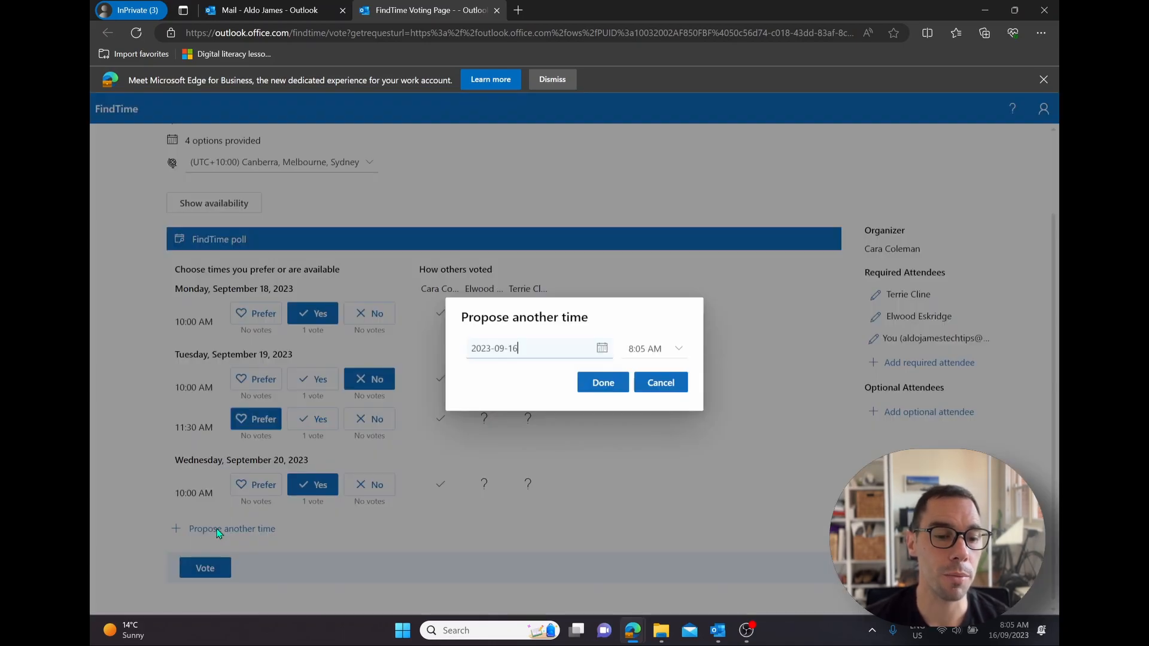
pyautogui.click(545, 348)
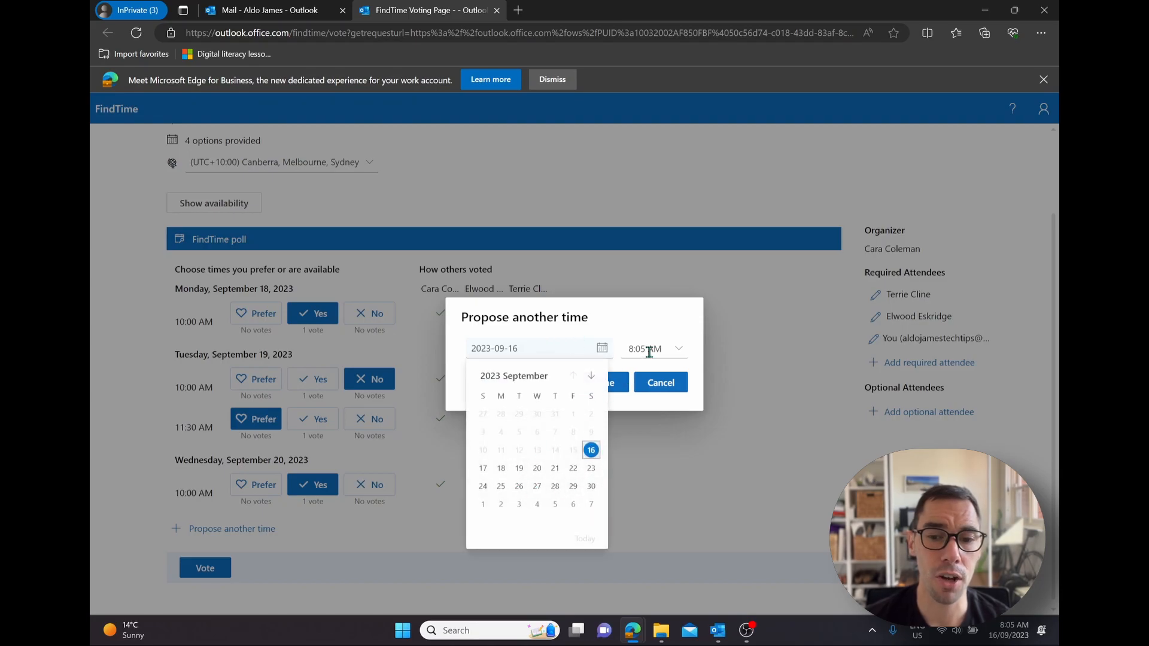
pyautogui.click(658, 383)
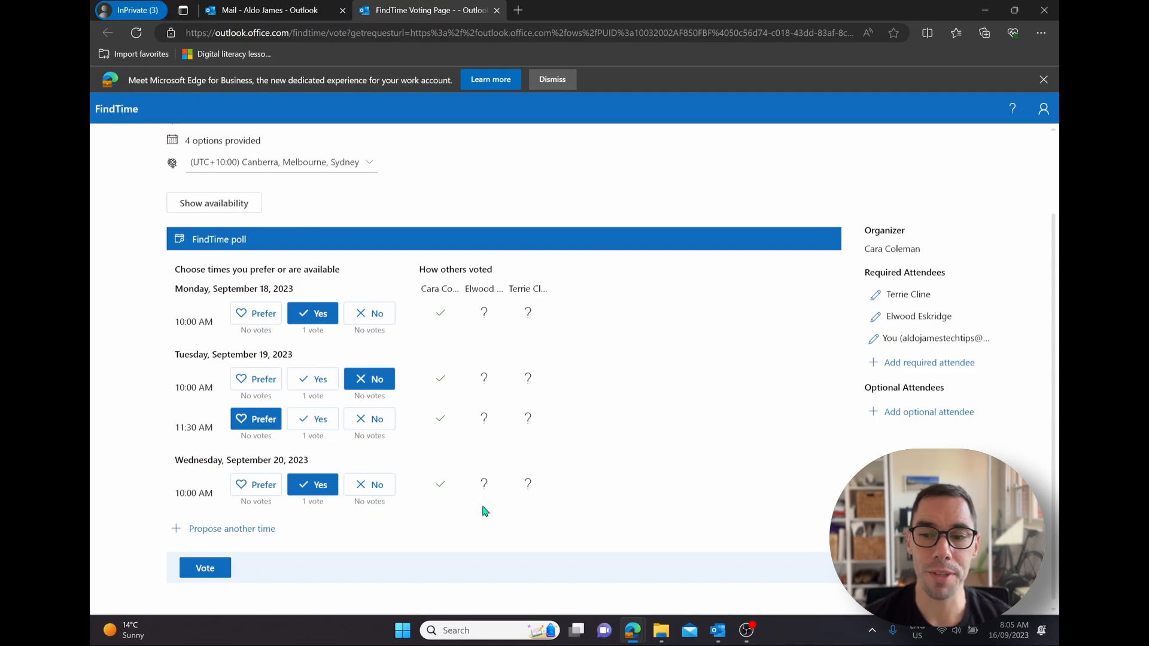
# Submit the votes and open the poll's new-vote notification in the organizer's inbox in Outlook
pyautogui.click(205, 569)
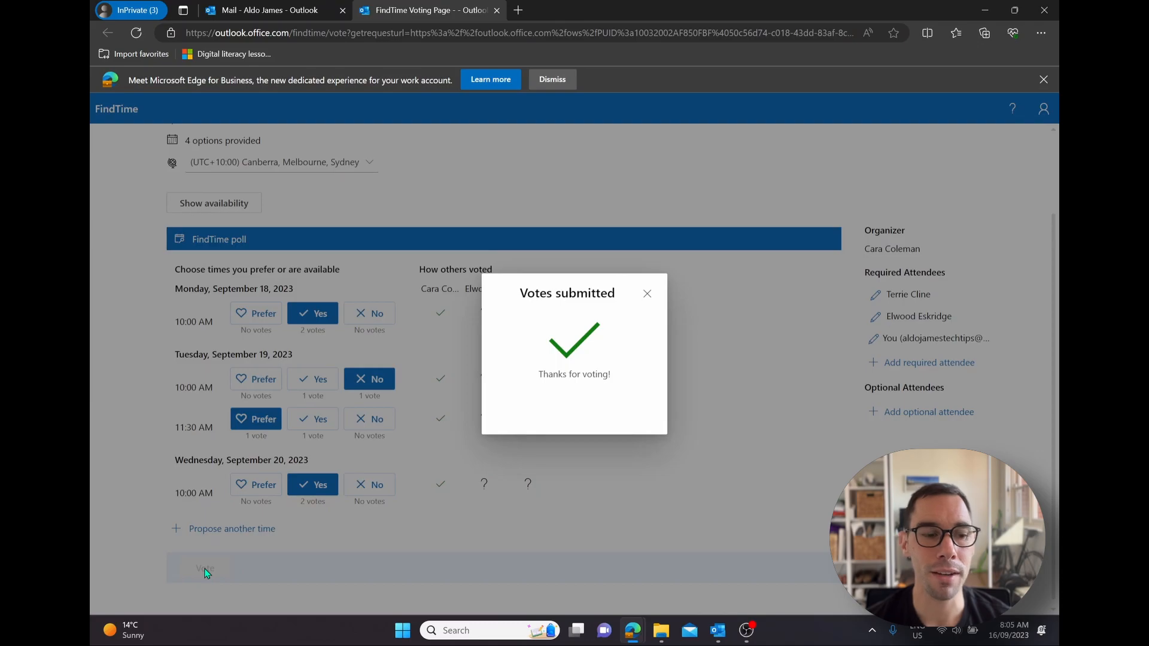
pyautogui.hotkey('alt', 'Tab')
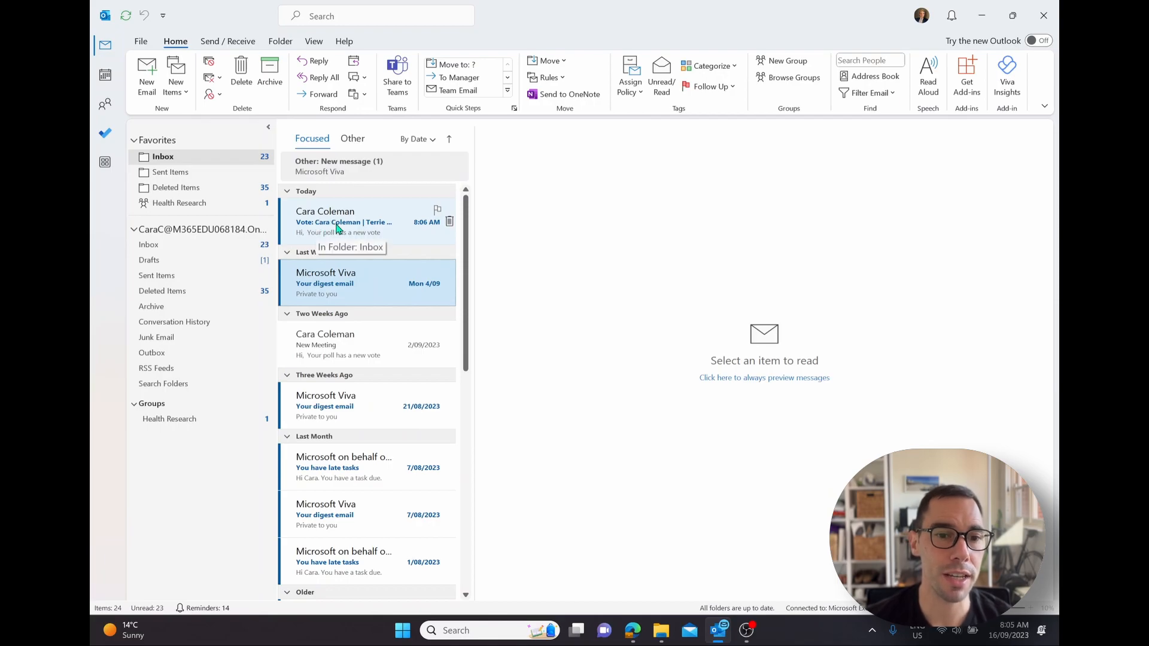
pyautogui.click(394, 234)
pyautogui.doubleClick(395, 234)
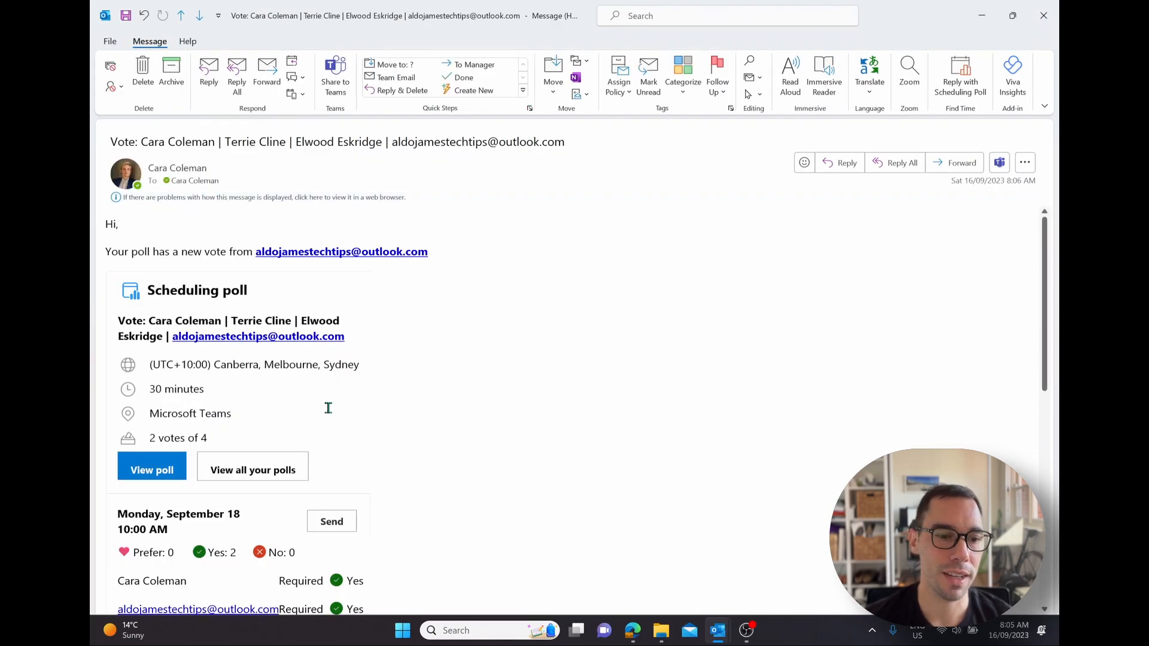
# Examine the notification's overall vote count and the attendees' responses for each proposed time
pyautogui.scroll(-1, 367, 410)
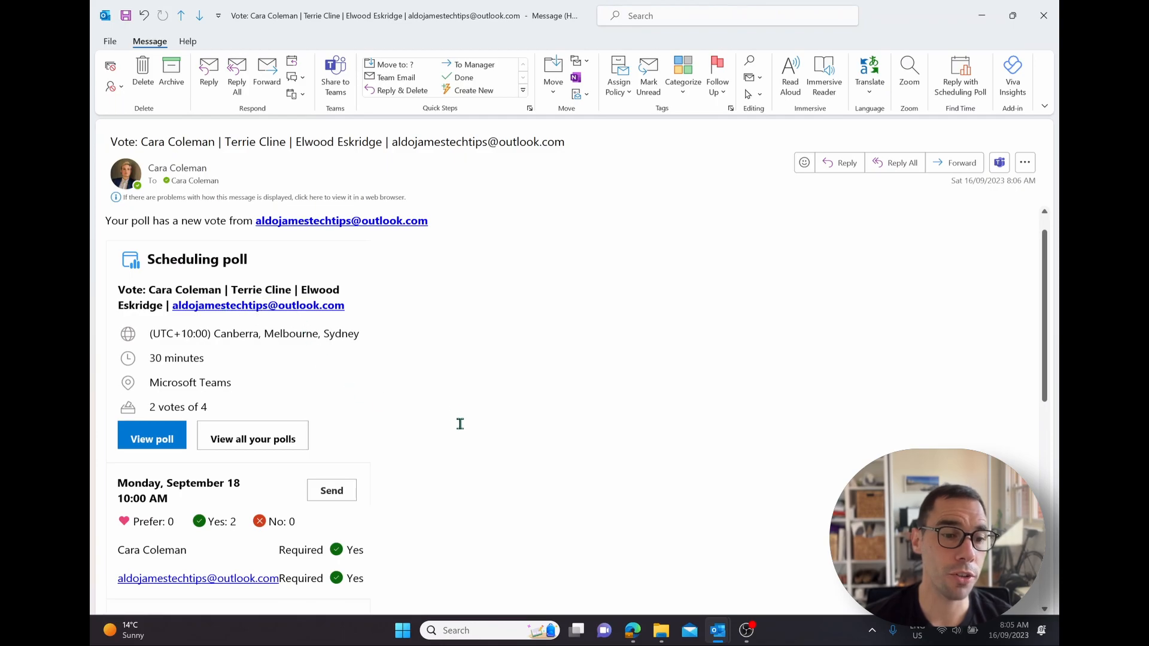
pyautogui.scroll(-3, 460, 423)
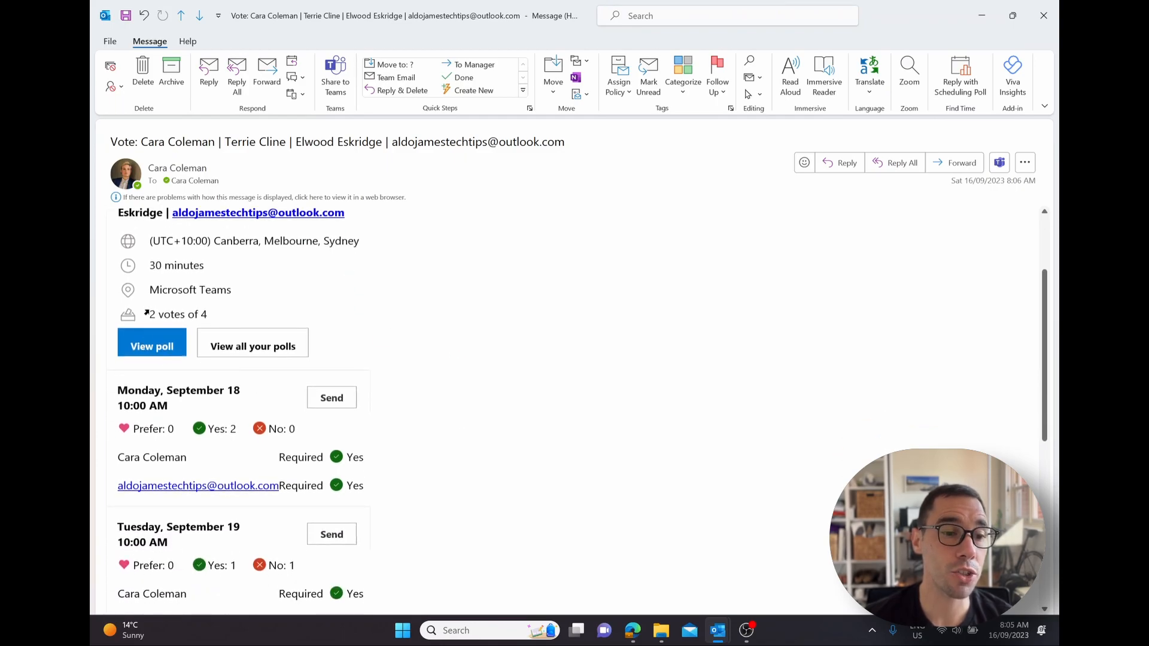
pyautogui.moveTo(150, 313); pyautogui.dragTo(220, 313)
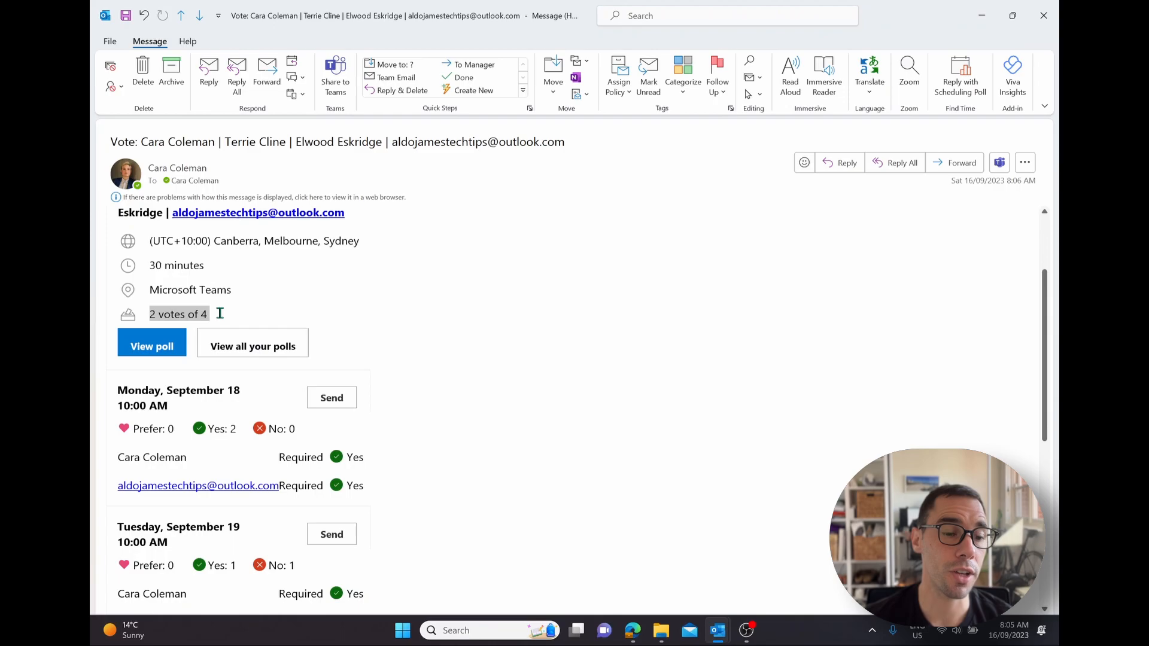
pyautogui.click(220, 313)
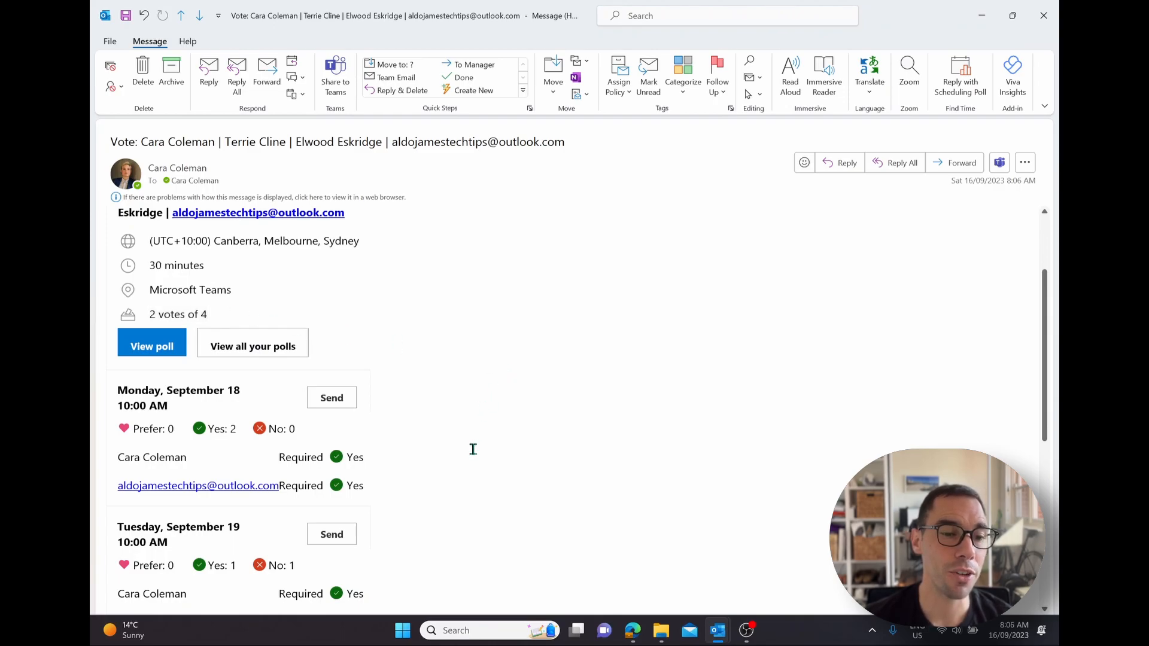
pyautogui.scroll(-3, 473, 449)
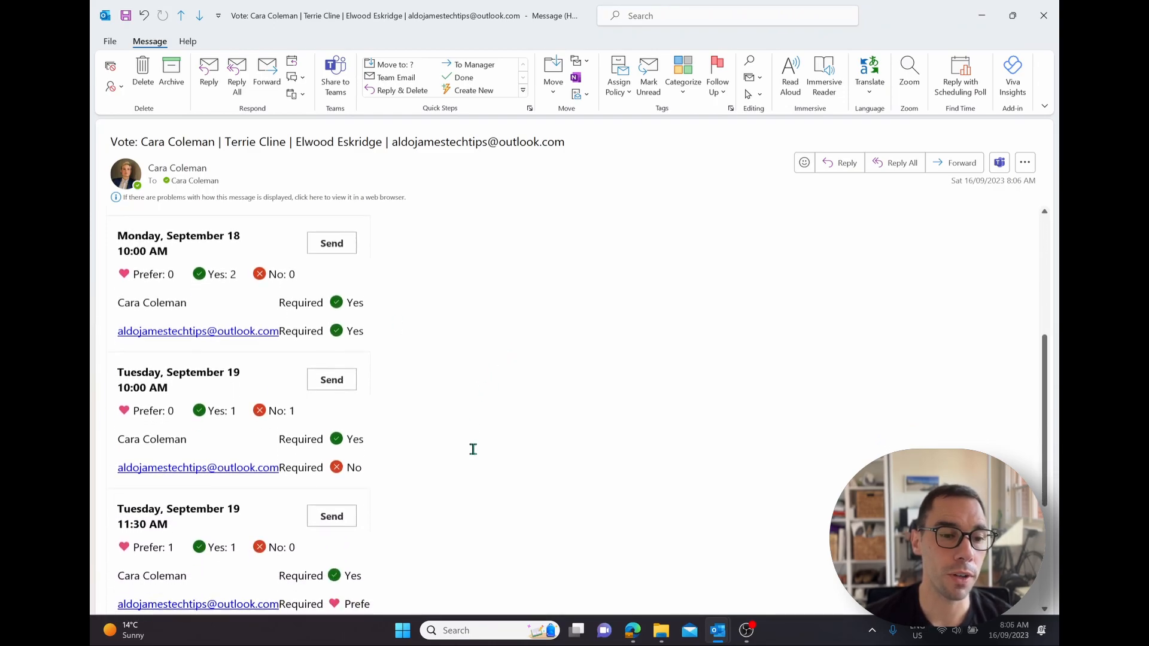
pyautogui.scroll(-1, 472, 449)
pyautogui.scroll(-2, 473, 449)
pyautogui.scroll(5, 472, 449)
pyautogui.scroll(5, 473, 448)
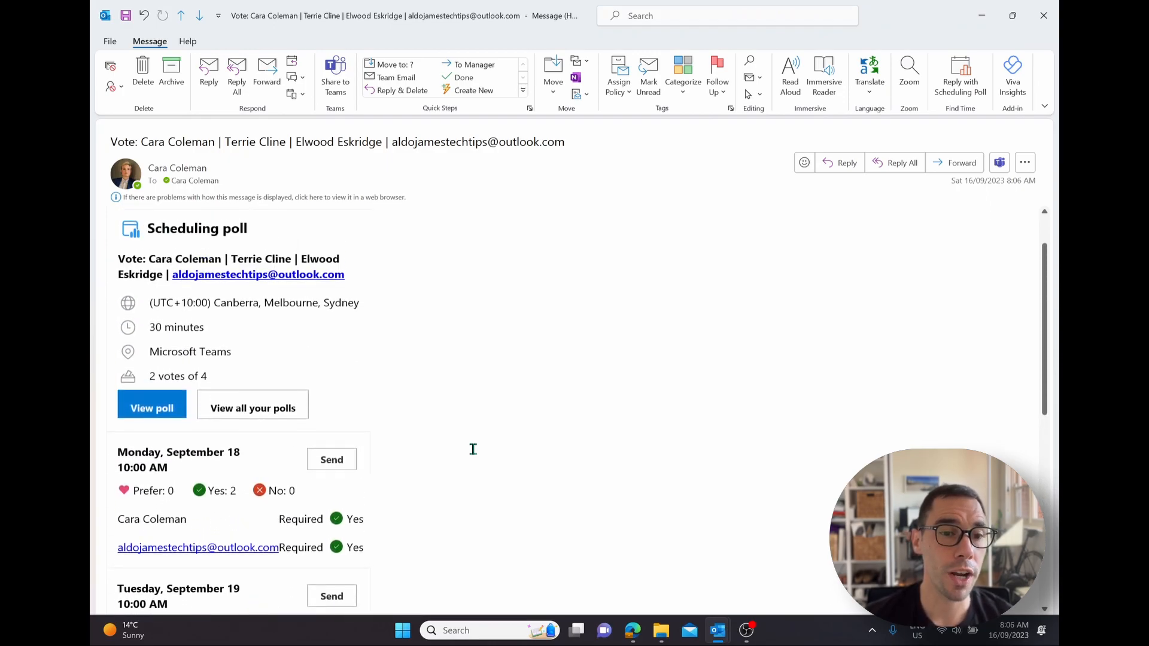
# Open the organizer's full poll page from the vote notification and dismiss the browser's syncing notice
pyautogui.click(160, 410)
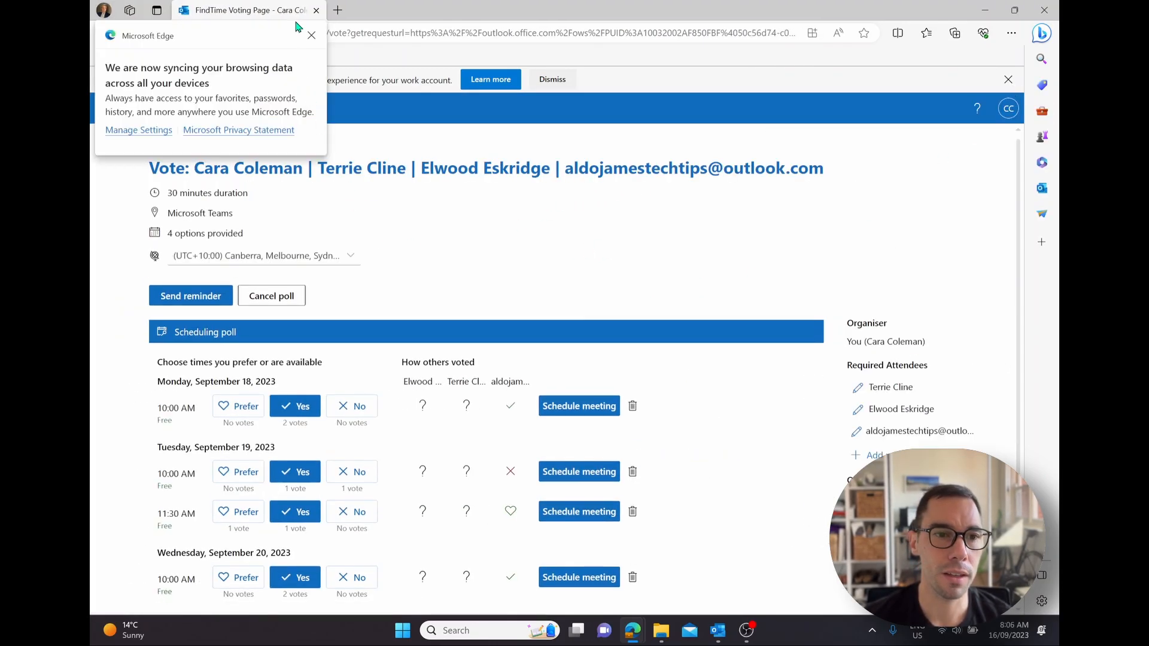
pyautogui.click(311, 35)
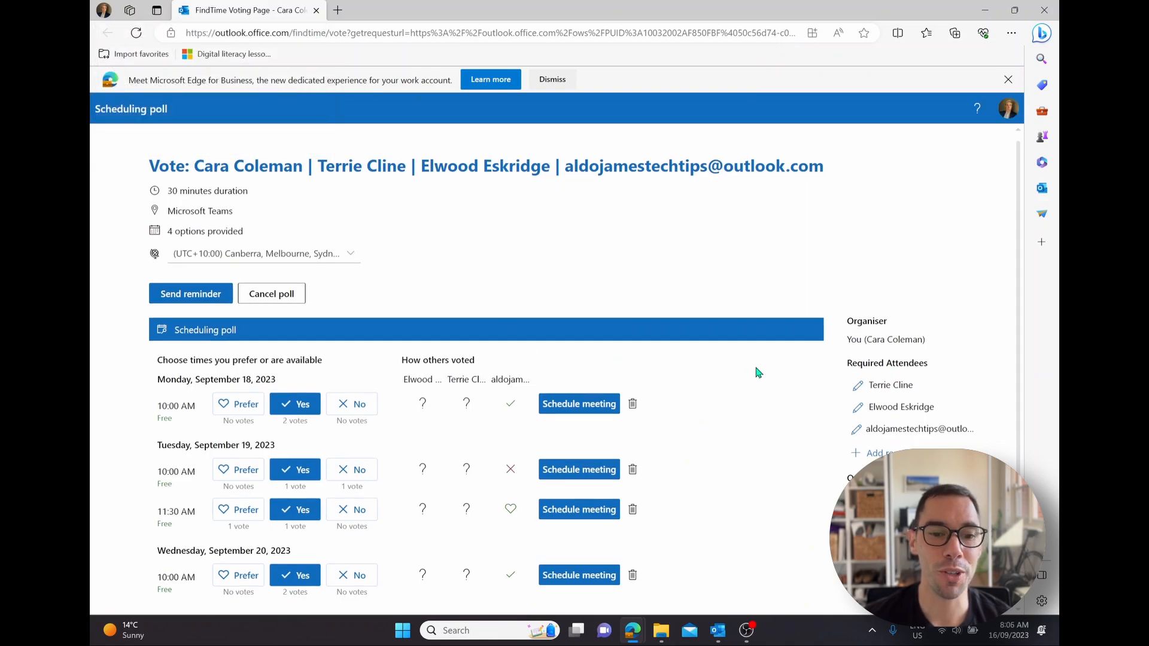
# Review the votes on the organizer's poll page and create the meeting event for September 19 at 11:30 AM in a maximized window
pyautogui.scroll(-2, 757, 372)
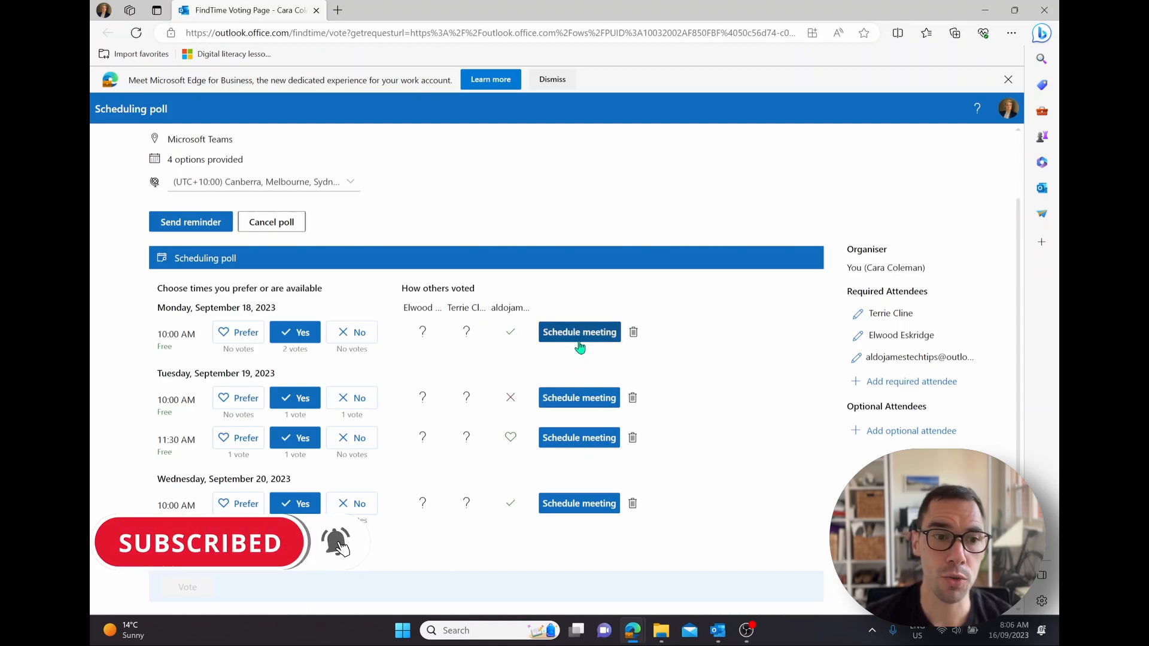
pyautogui.scroll(2, 346, 224)
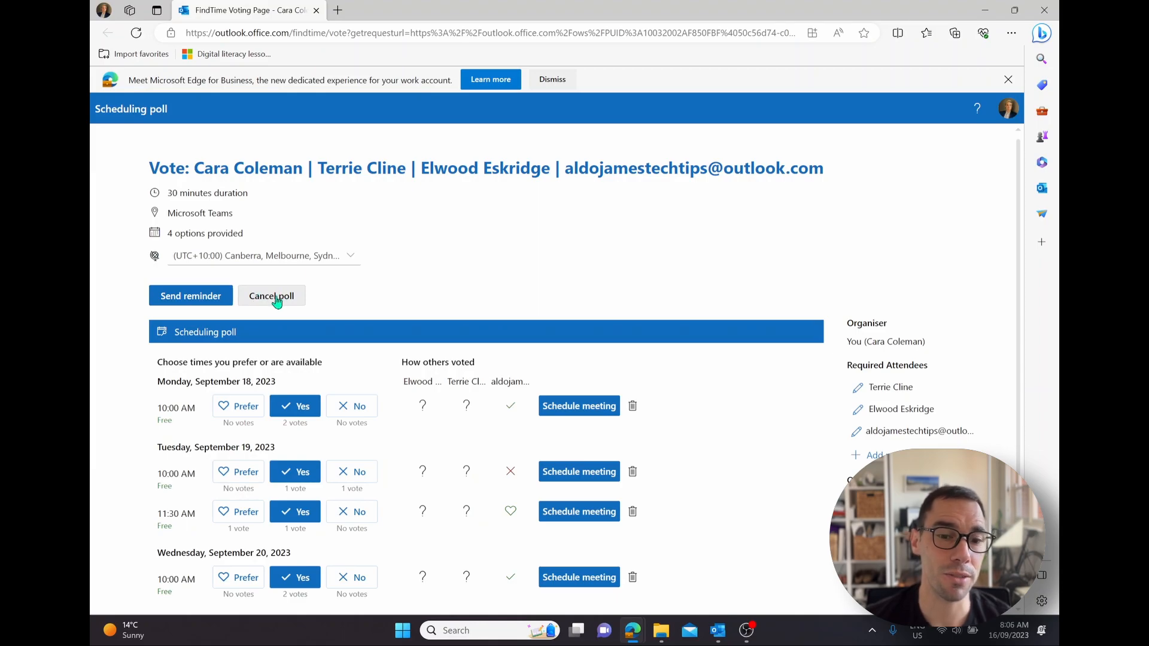
pyautogui.scroll(-2, 826, 422)
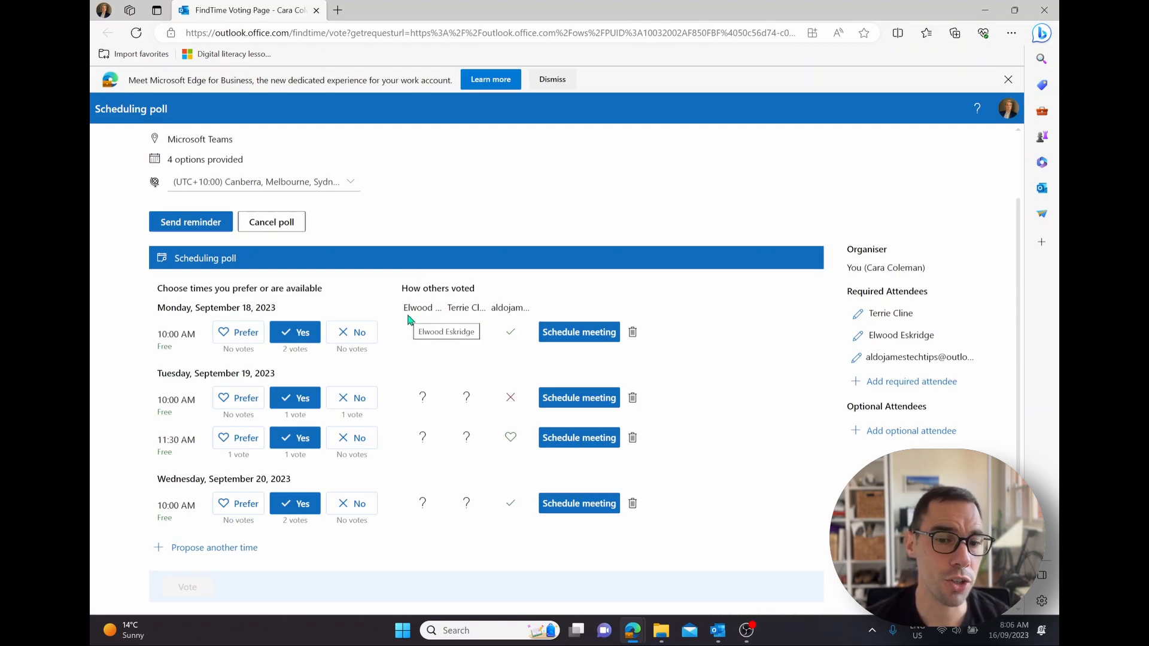
pyautogui.click(590, 447)
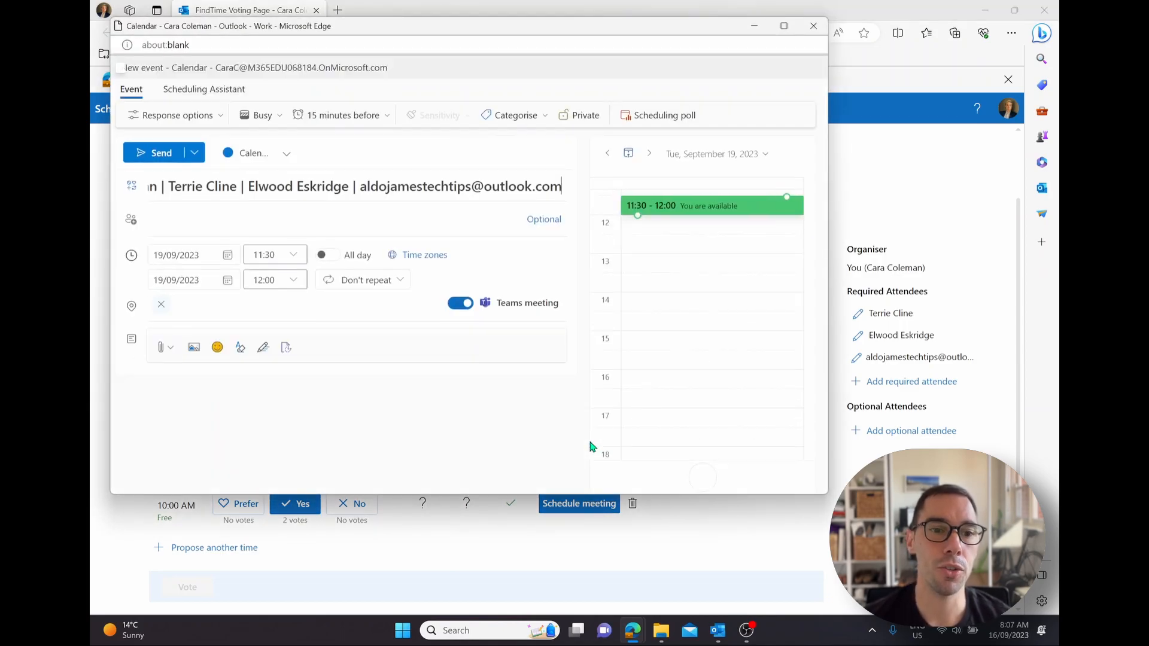
pyautogui.moveTo(388, 27); pyautogui.dragTo(400, 1)
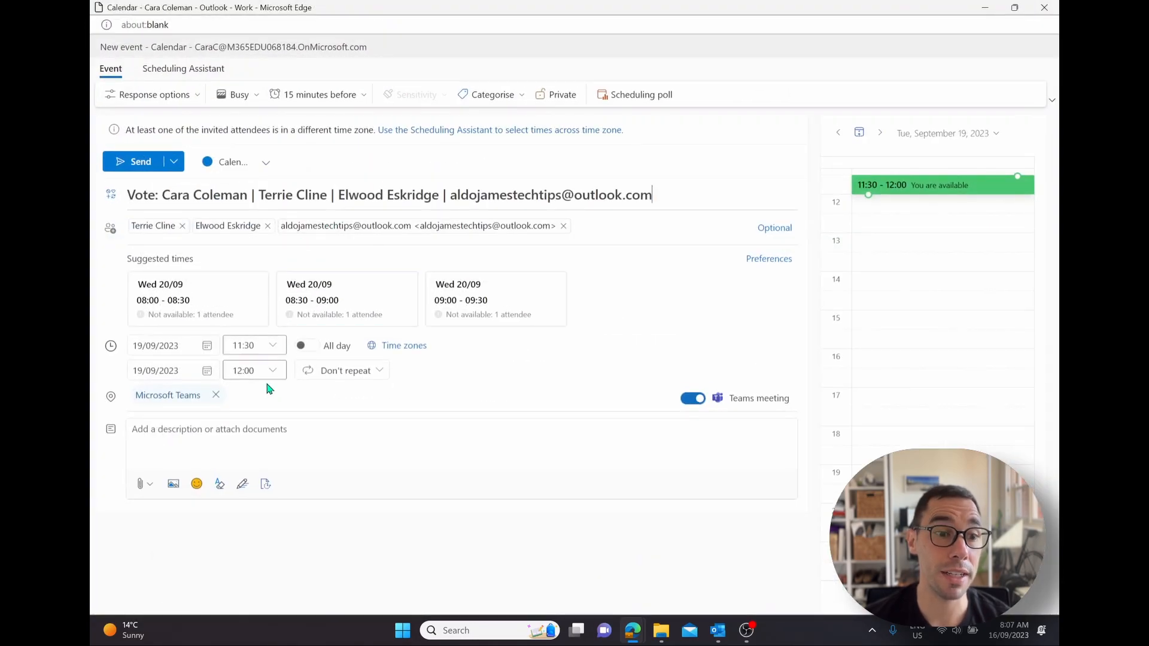
# Write the invitation's description on separate lines: "Hi team,", "Booking in this time to catch up," and a closing "Thank you"
pyautogui.click(251, 429)
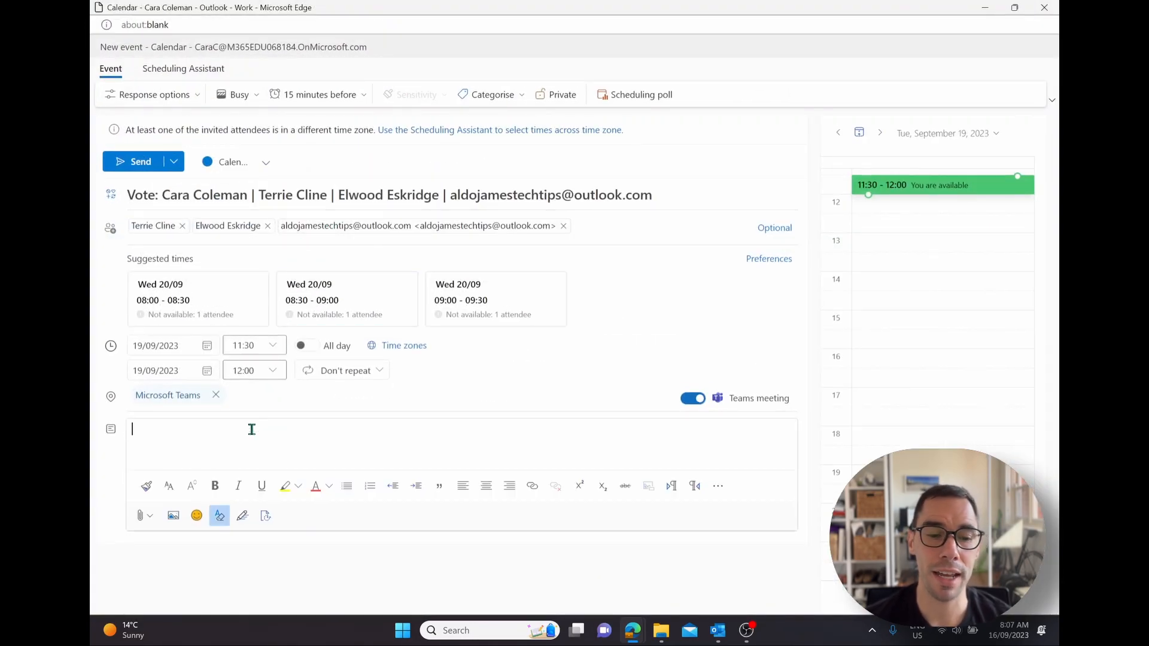
pyautogui.write('Hi team,')
pyautogui.press('Return')
pyautogui.press('Return')
pyautogui.write('Booking in this time to catch up,')
pyautogui.press('Return')
pyautogui.press('Return')
pyautogui.write('Thank you :')
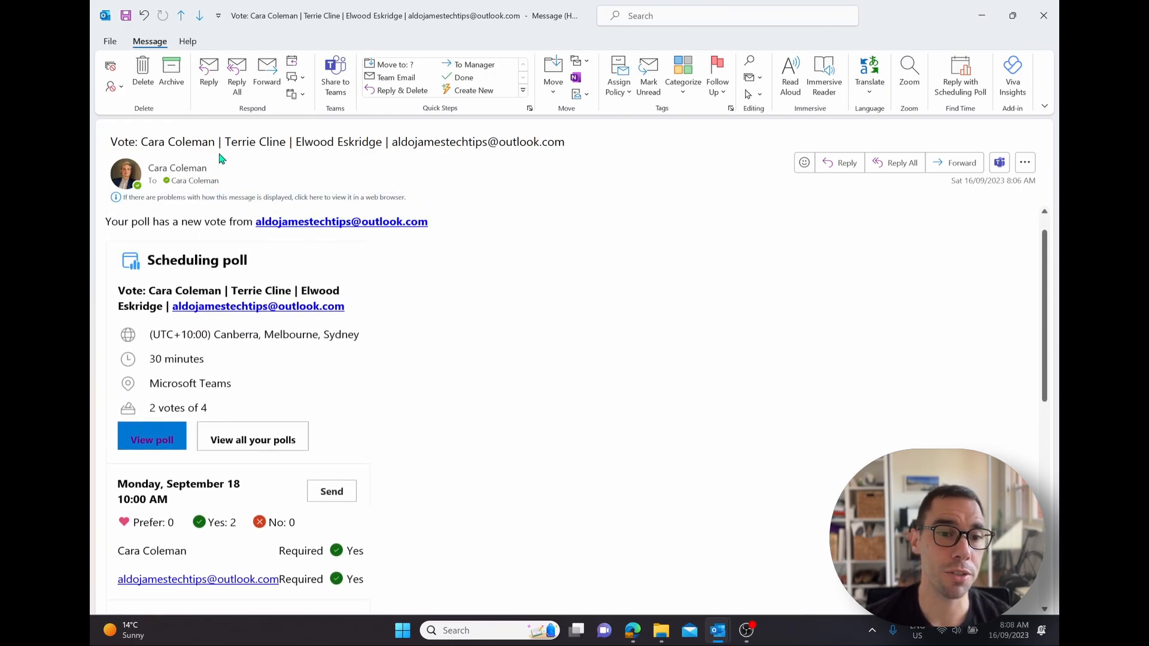
# Open the dashboard of all polls from the vote notification and view the completed, cancelled and expired polls
pyautogui.click(245, 443)
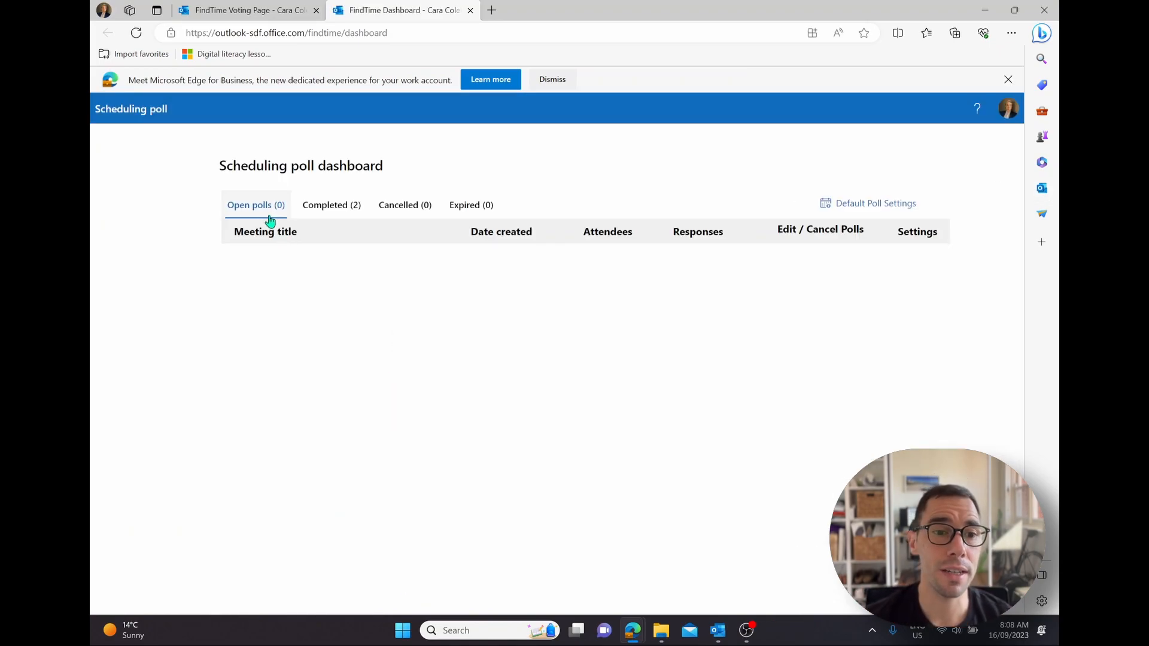
pyautogui.click(313, 209)
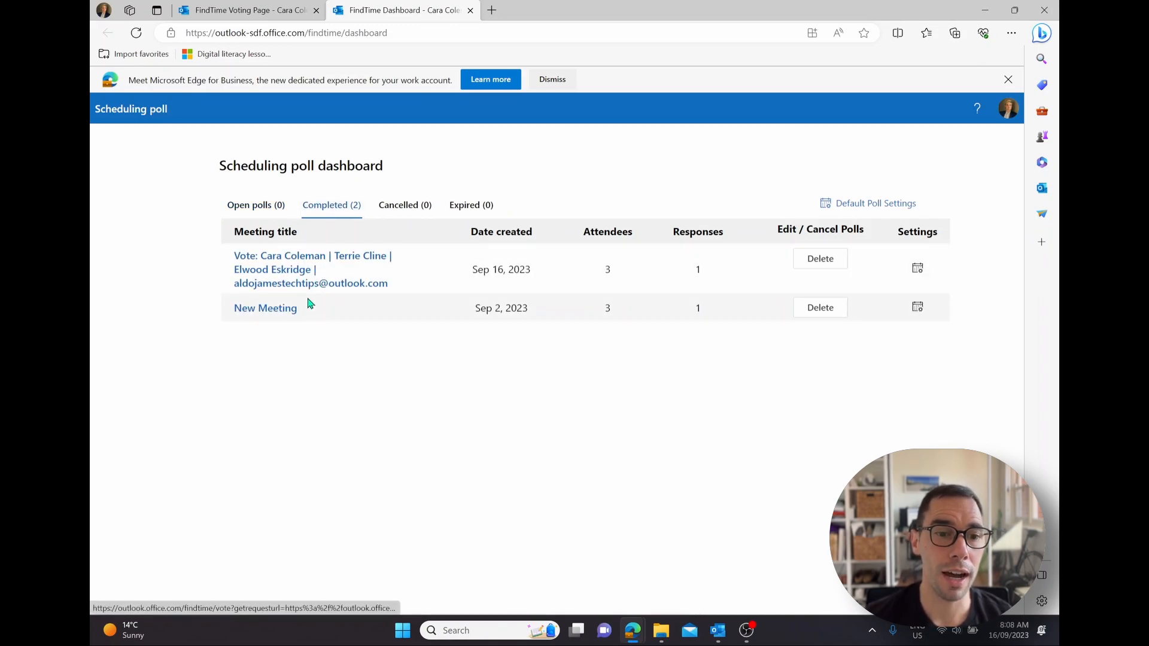
pyautogui.click(399, 205)
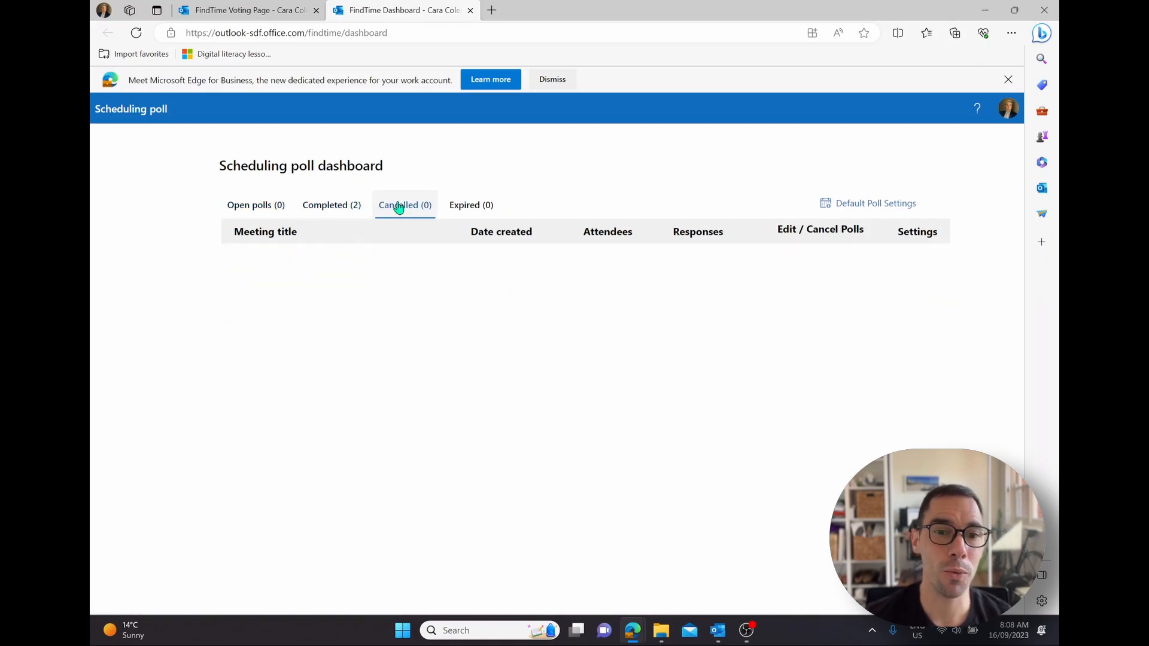
pyautogui.click(470, 205)
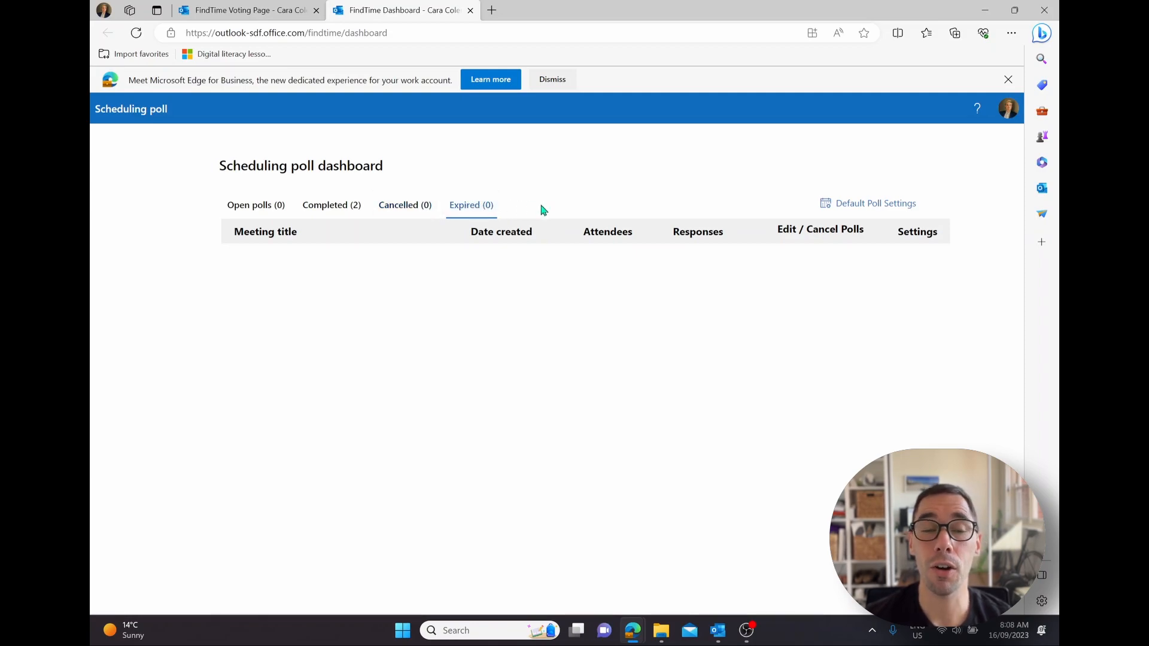
# Open the dashboard's default poll settings and revisit the link to all polls in the Outlook vote notification
pyautogui.click(884, 207)
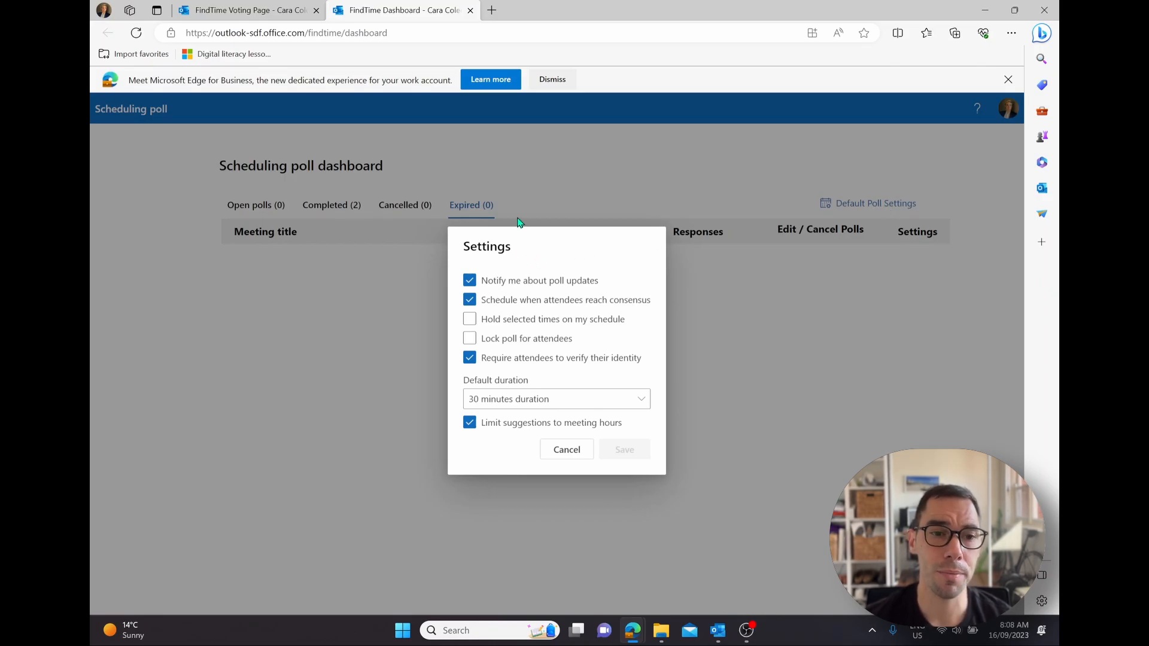
pyautogui.hotkey('alt', 'Tab')
pyautogui.click(474, 255)
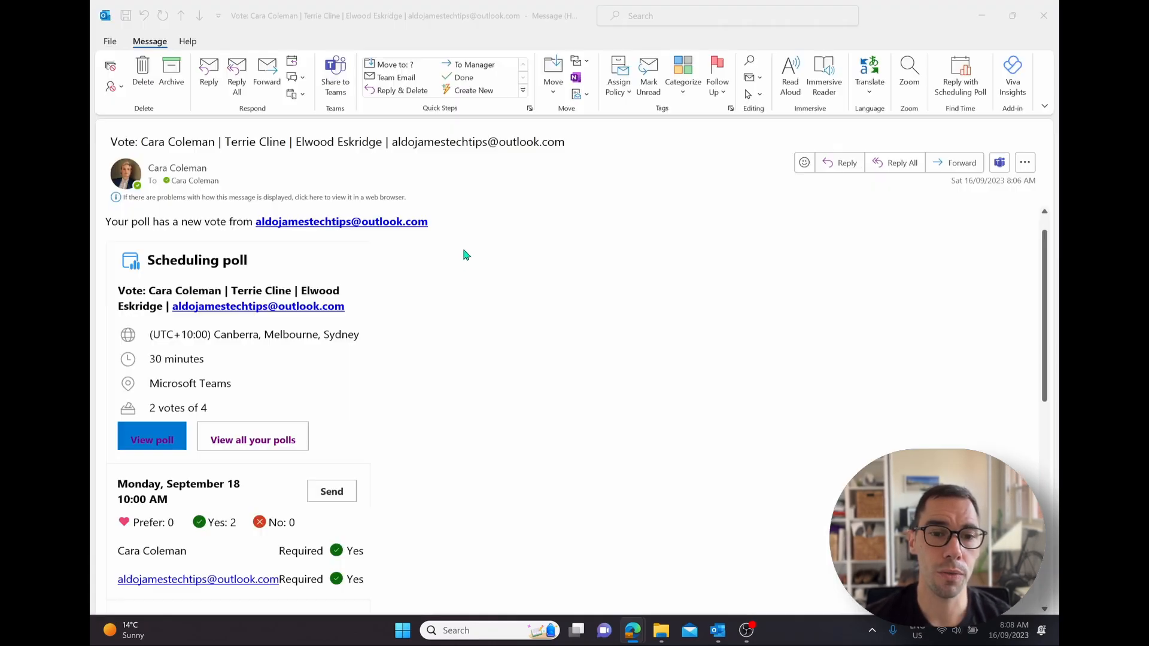
pyautogui.click(257, 442)
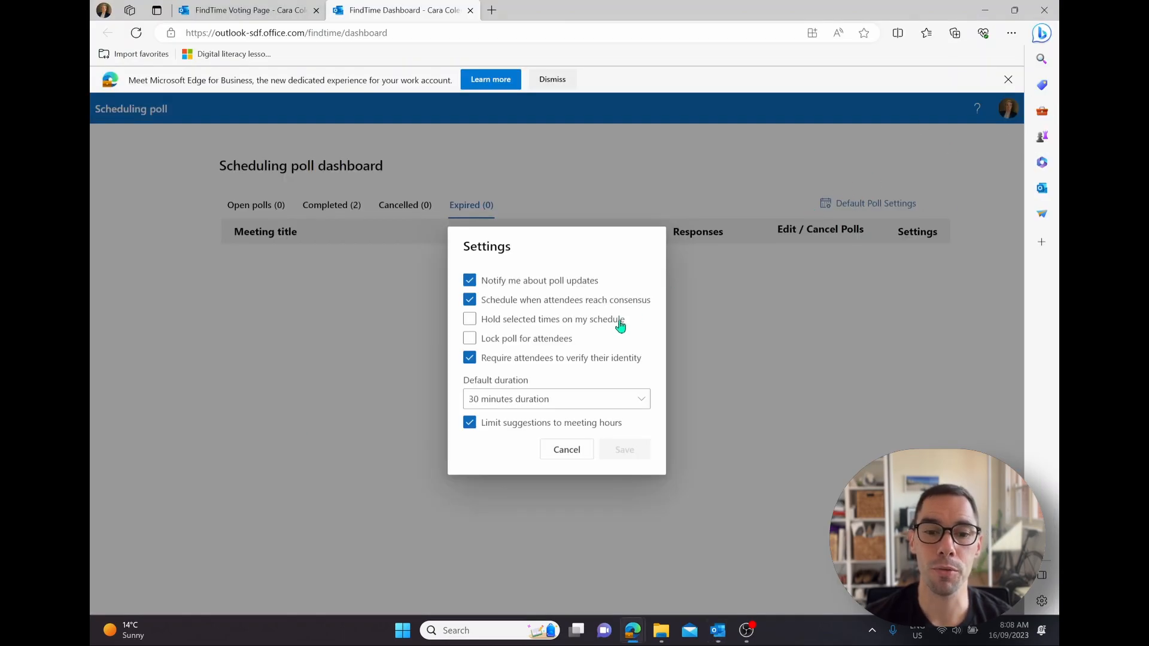